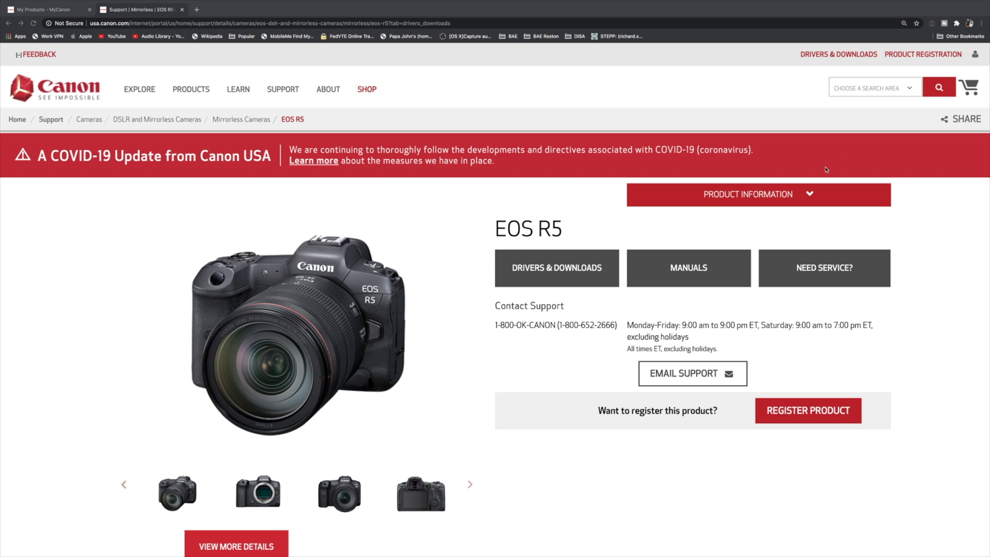
# On the EOS R5 Drivers & Downloads page, list macOS software and expand Canon lookup table 201911 details
pyautogui.click(584, 277)
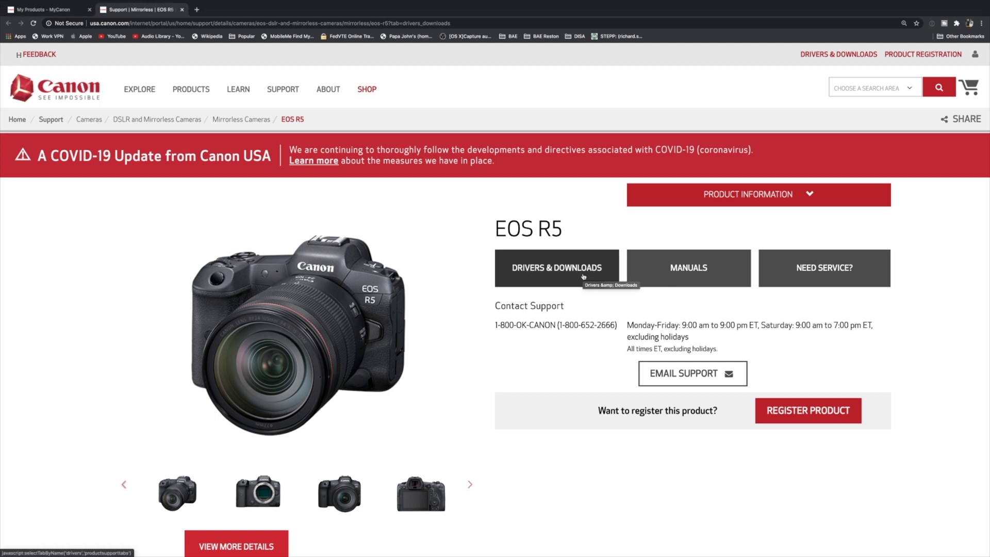
pyautogui.click(583, 277)
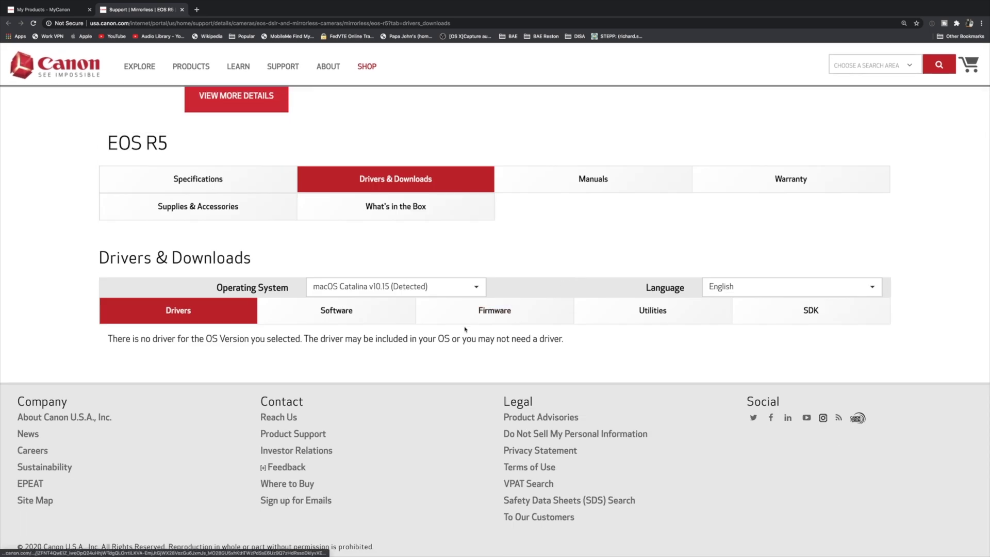
pyautogui.click(495, 318)
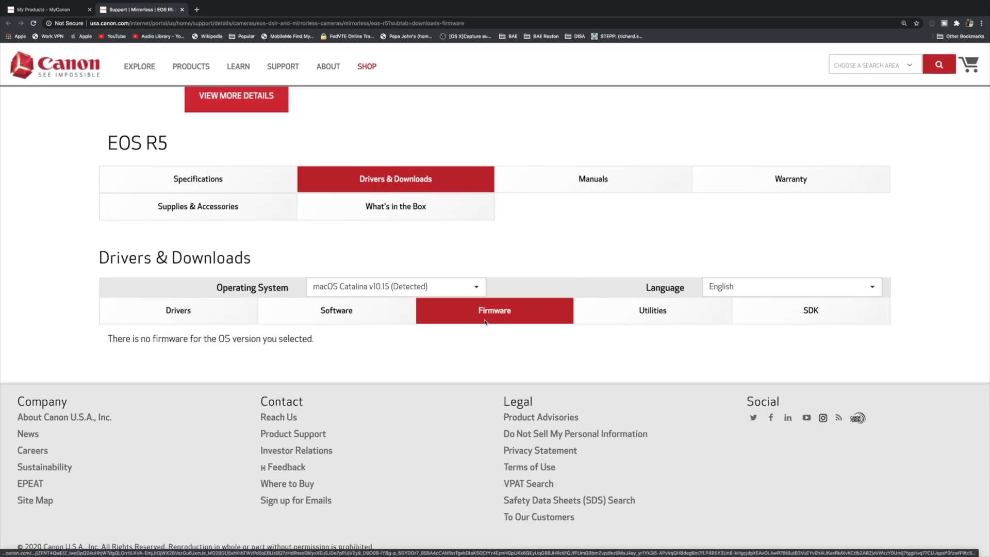
pyautogui.click(378, 317)
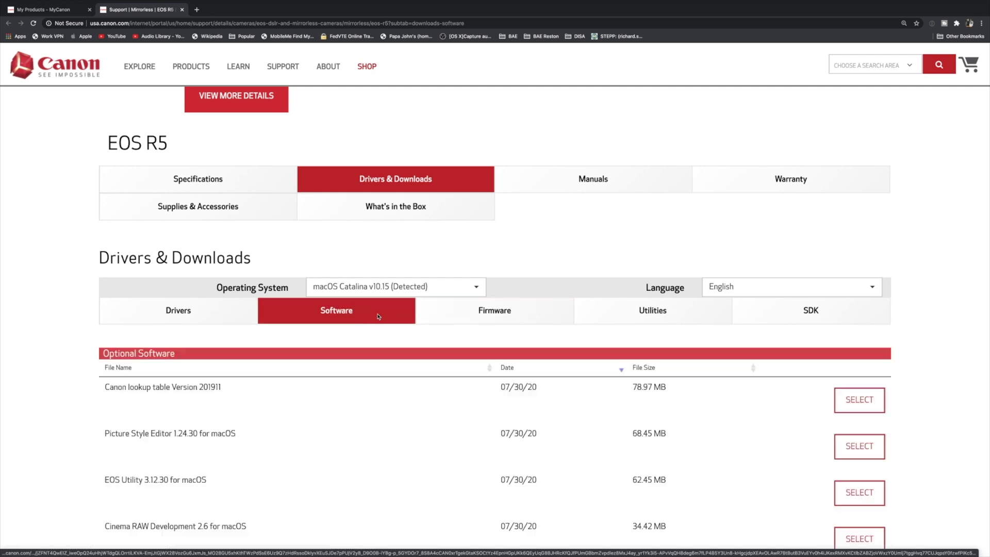
pyautogui.scroll(-3, 400, 316)
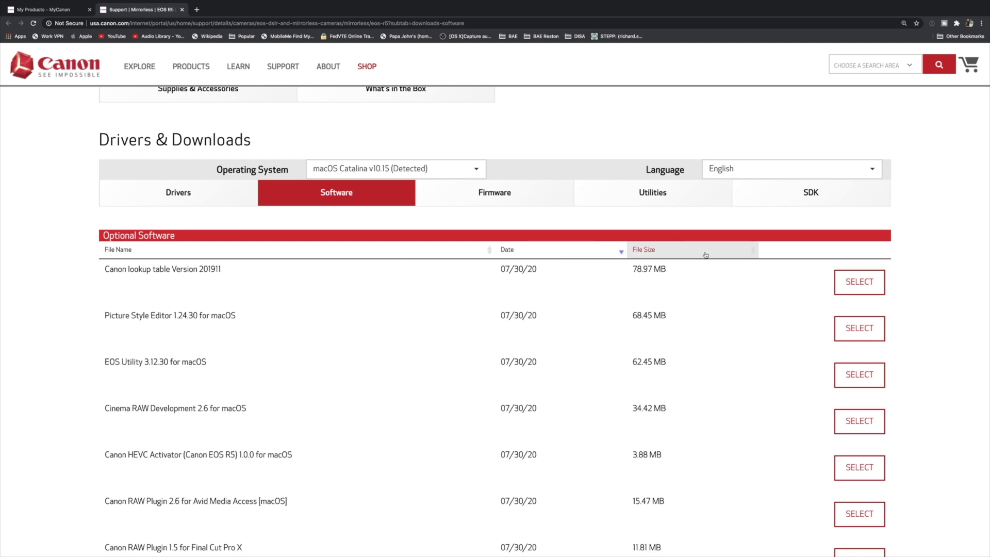
pyautogui.click(854, 281)
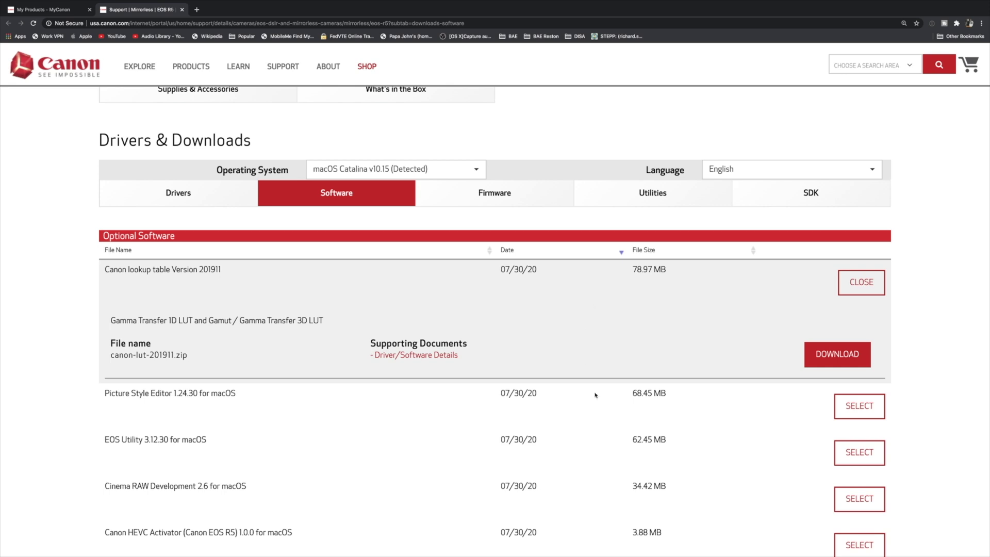
# Expand download details for Cinema RAW Development 2.6 and Canon HEVC Activator 1.0.0 for macOS
pyautogui.scroll(-5, 596, 394)
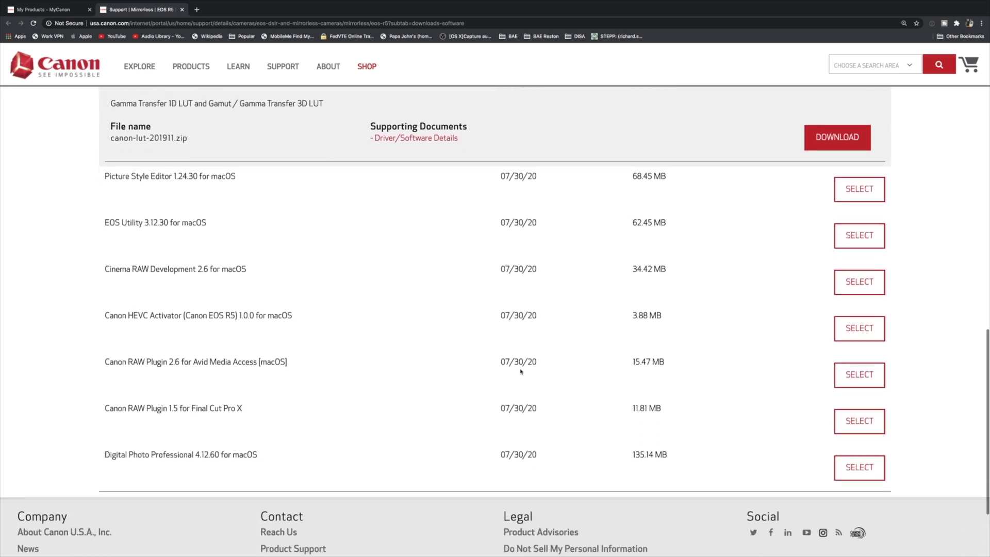
pyautogui.click(216, 271)
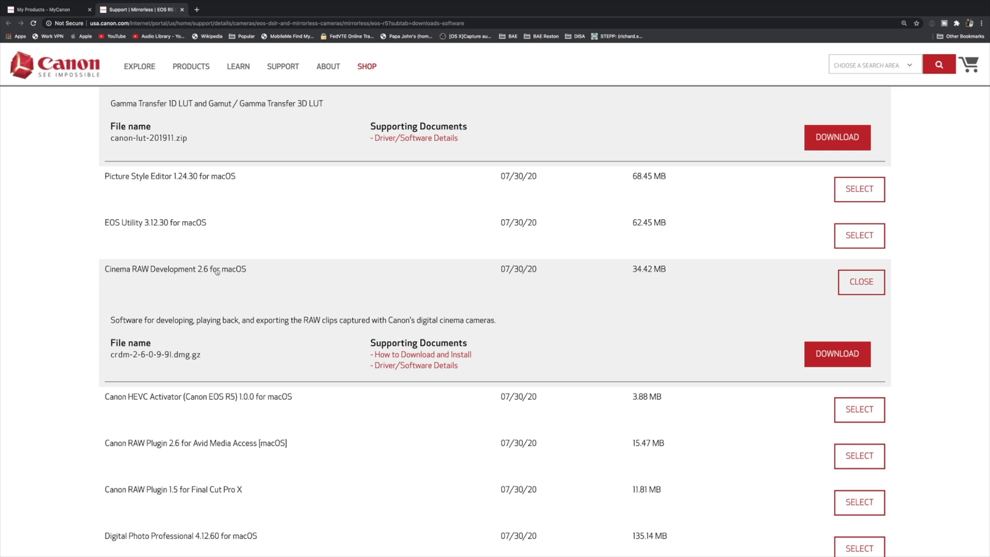
pyautogui.scroll(-3, 254, 303)
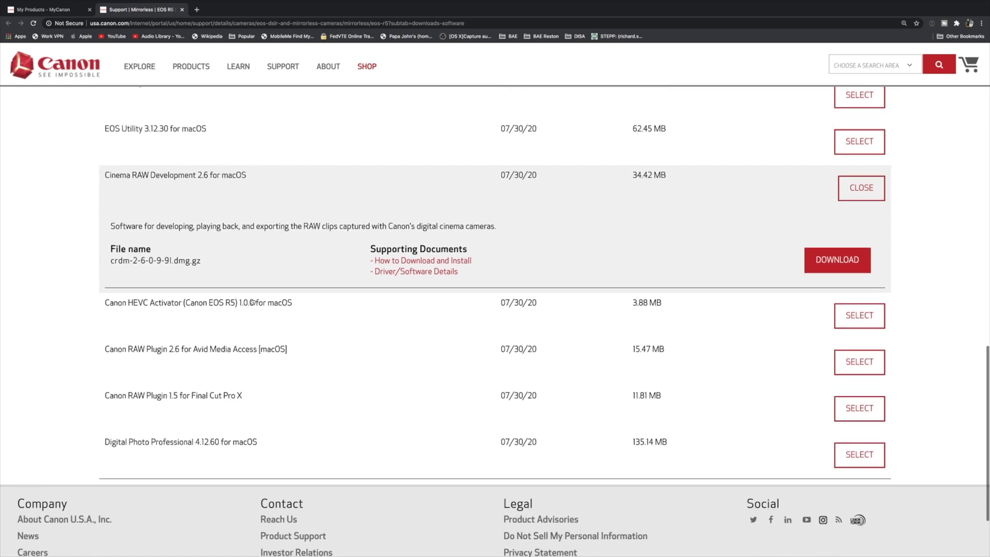
pyautogui.click(253, 303)
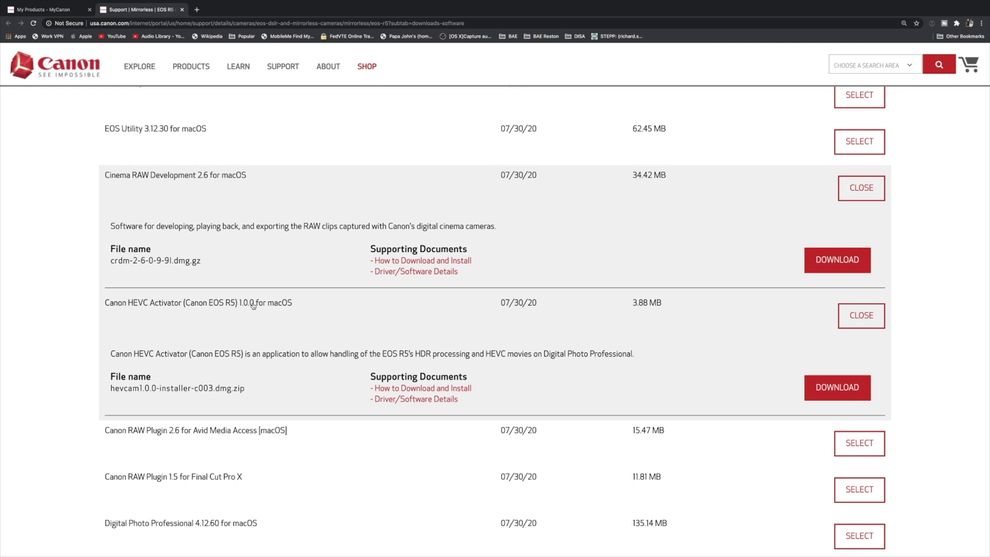
# Expand download details for Canon RAW Plugin 1.5 for Final Cut Pro X and Digital Photo Professional 4.12.60
pyautogui.scroll(-1, 292, 312)
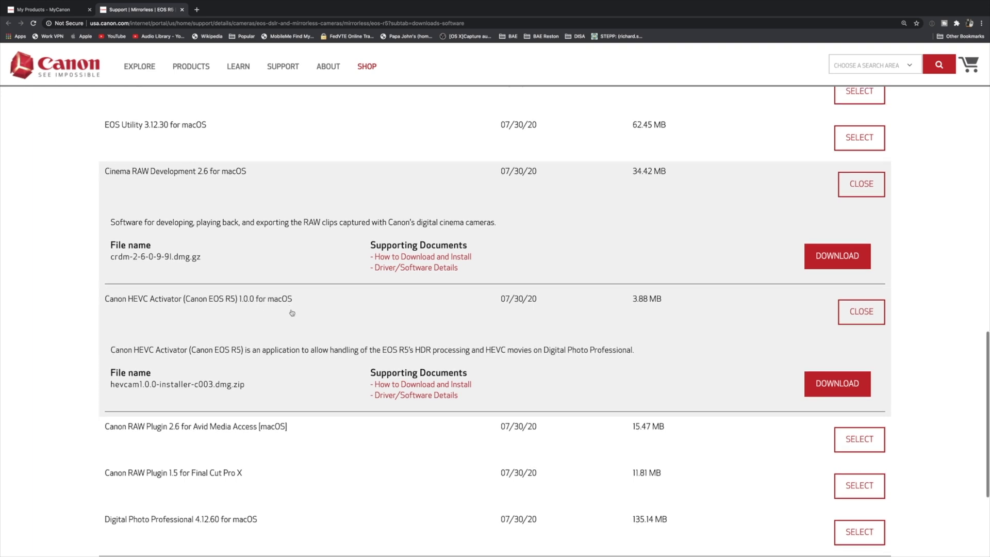
pyautogui.scroll(-3, 292, 312)
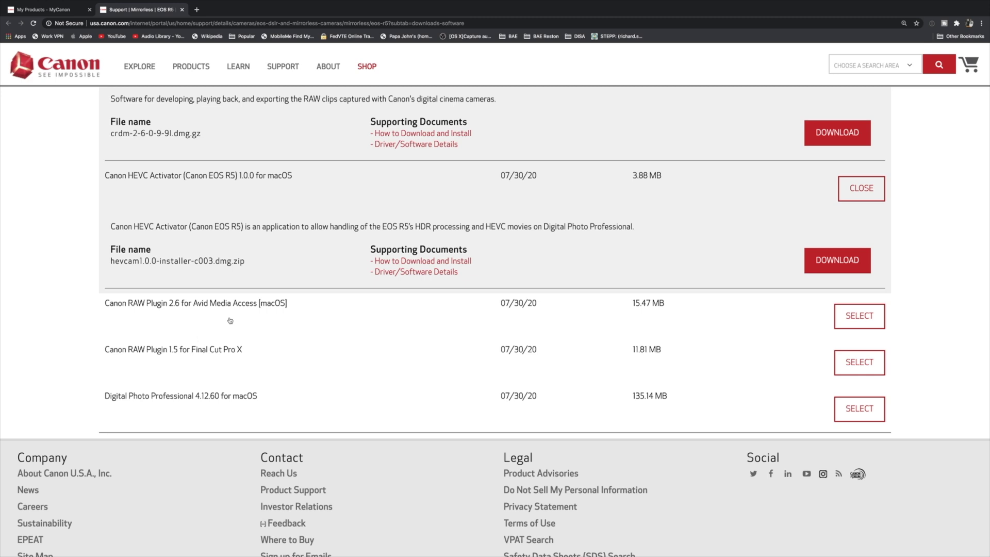
pyautogui.click(229, 353)
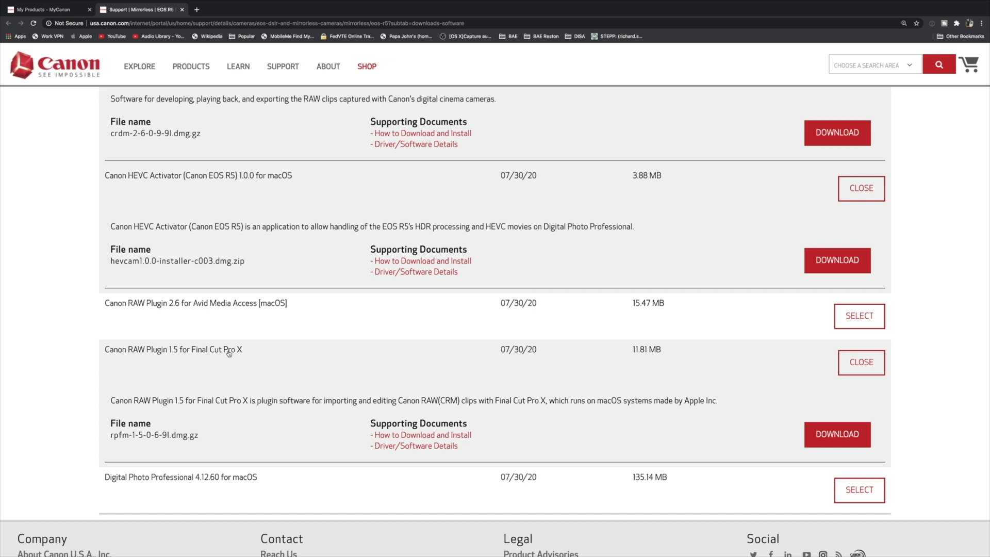
pyautogui.scroll(-2, 242, 391)
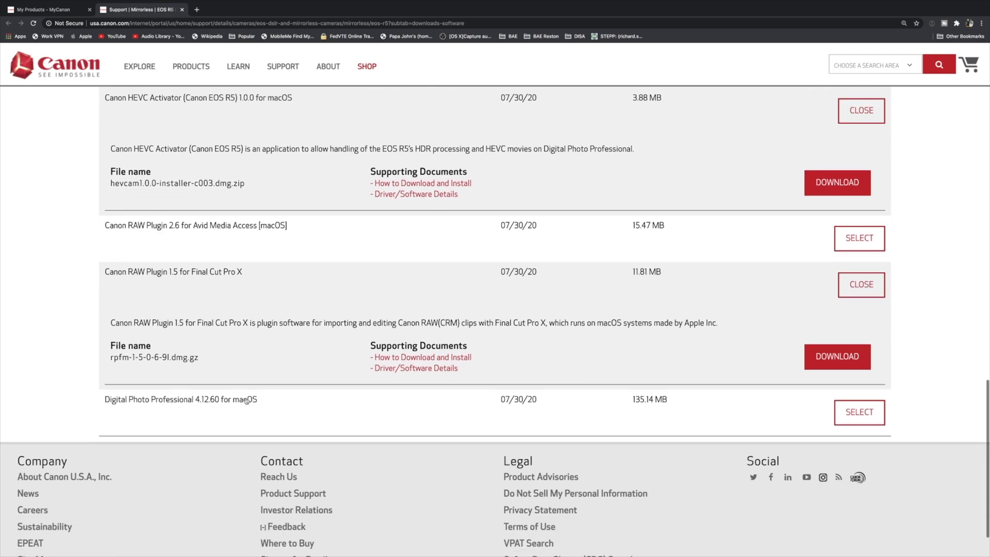
pyautogui.click(246, 401)
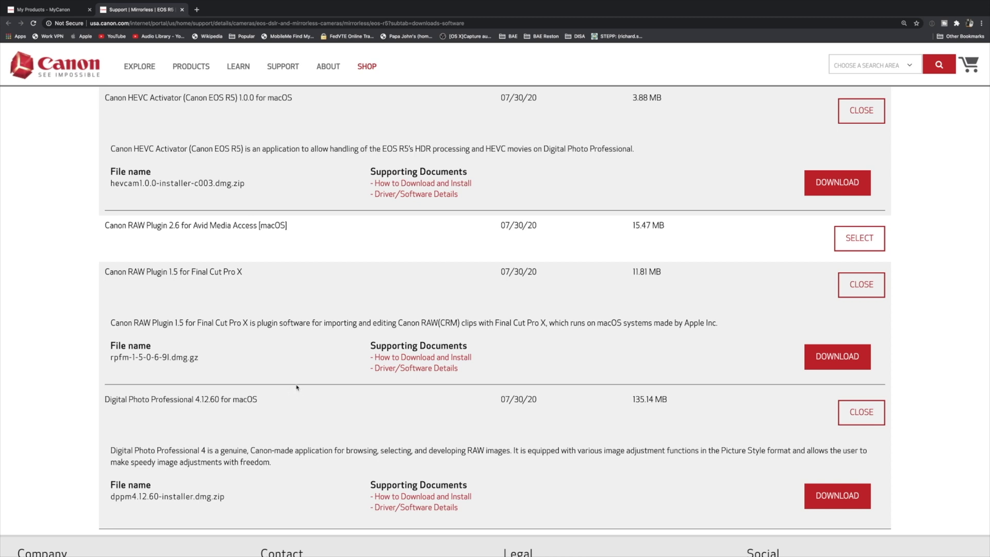
pyautogui.scroll(5, 304, 384)
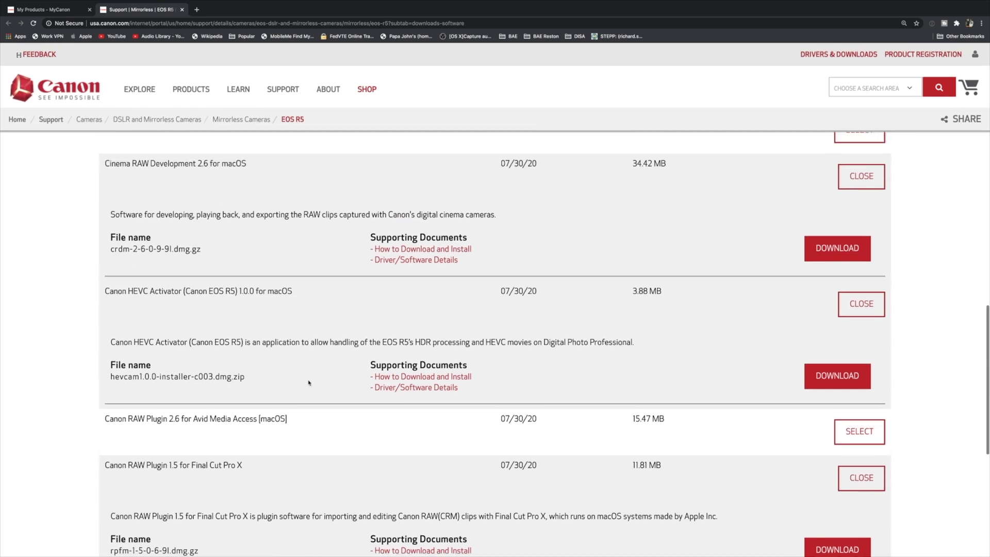
pyautogui.scroll(3, 308, 382)
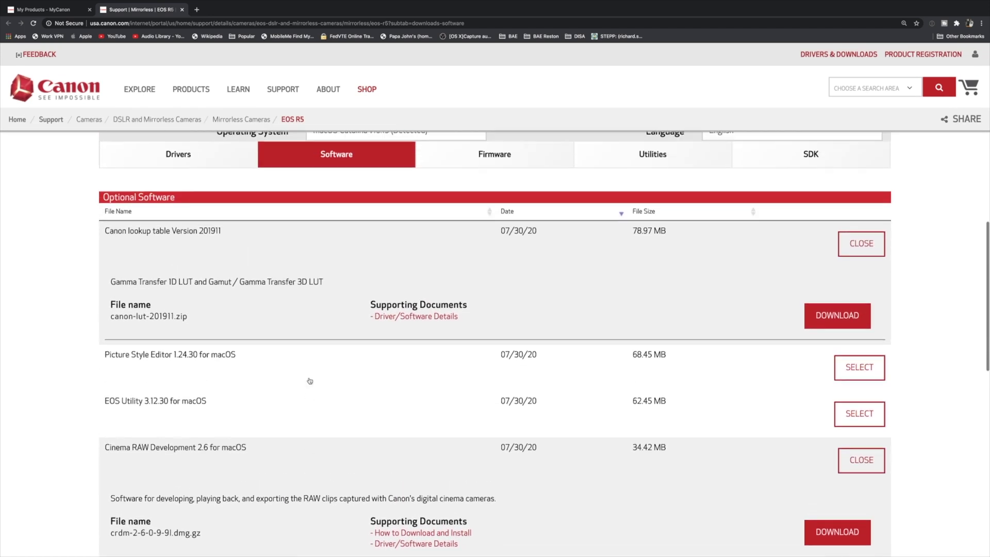
pyautogui.scroll(-8, 309, 380)
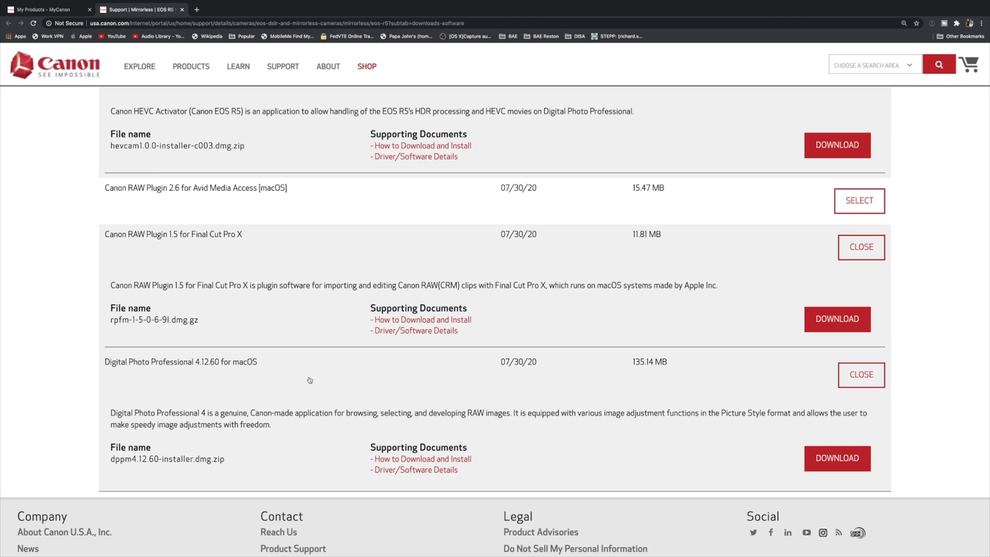
pyautogui.scroll(6, 309, 380)
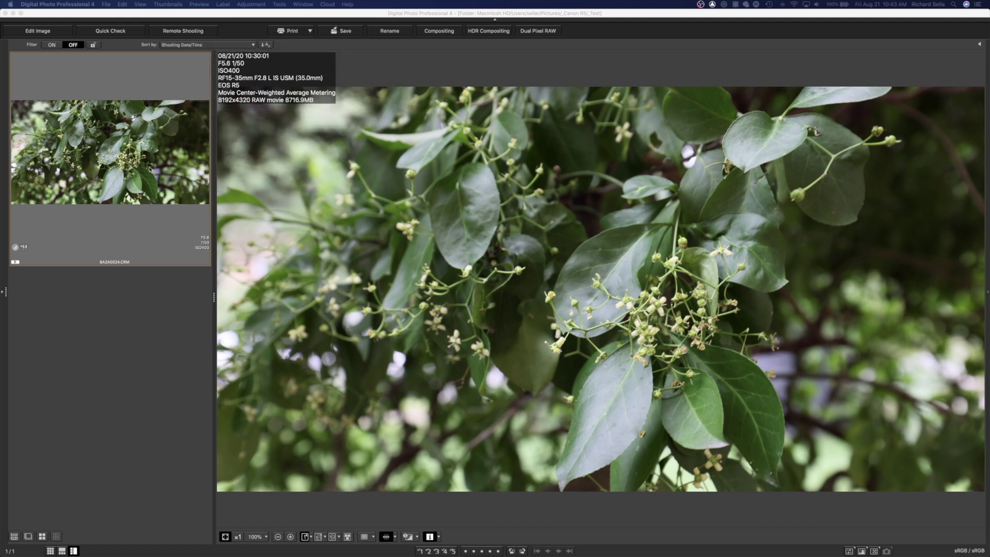
# Open the Exif Information window for 8A2A0024.CRM from the preview's context menu
pyautogui.rightClick(150, 165)
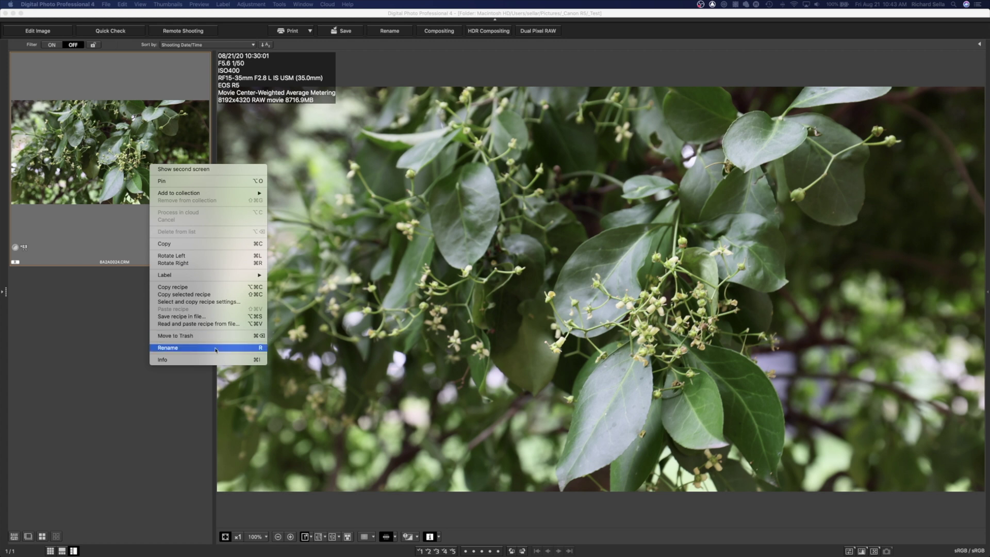
pyautogui.click(447, 304)
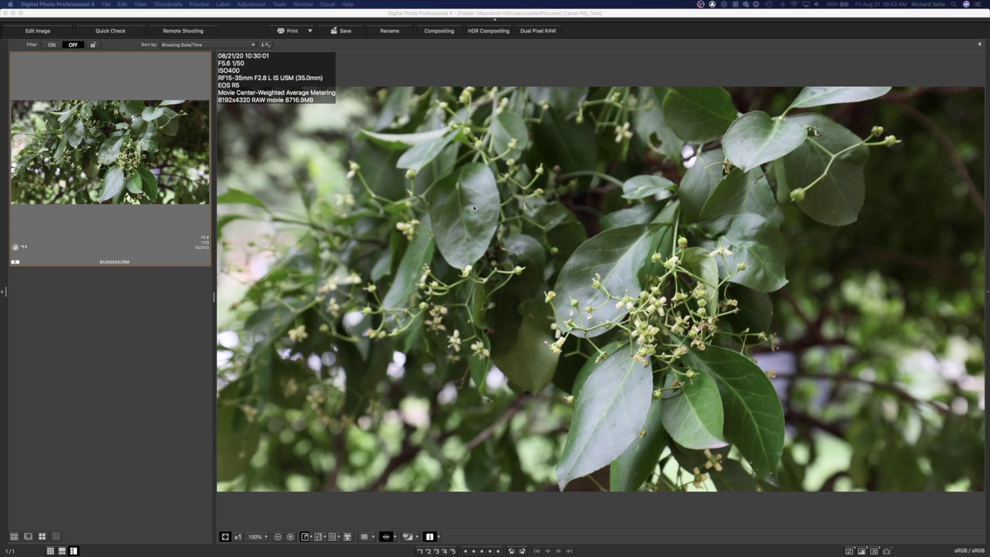
pyautogui.rightClick(128, 248)
pyautogui.rightClick(484, 526)
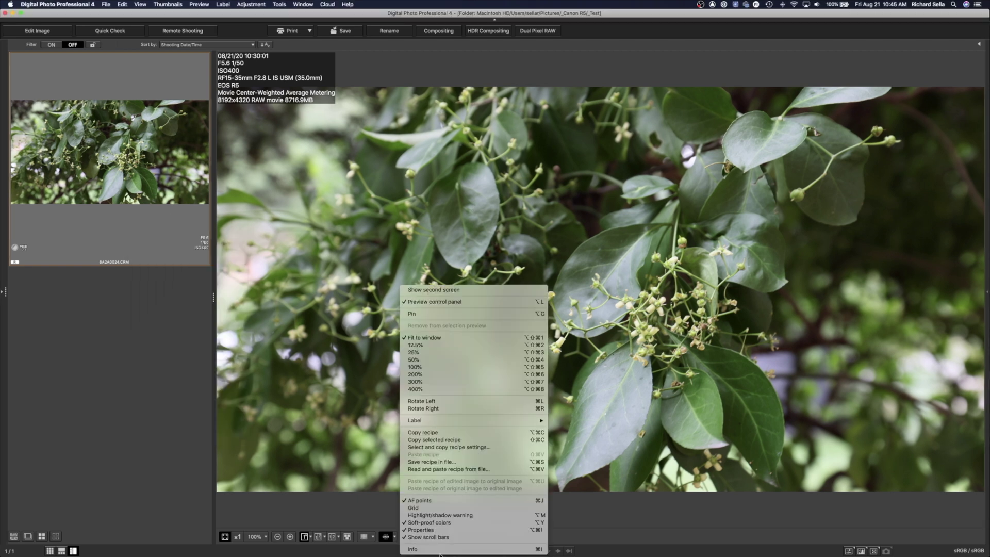
pyautogui.click(495, 546)
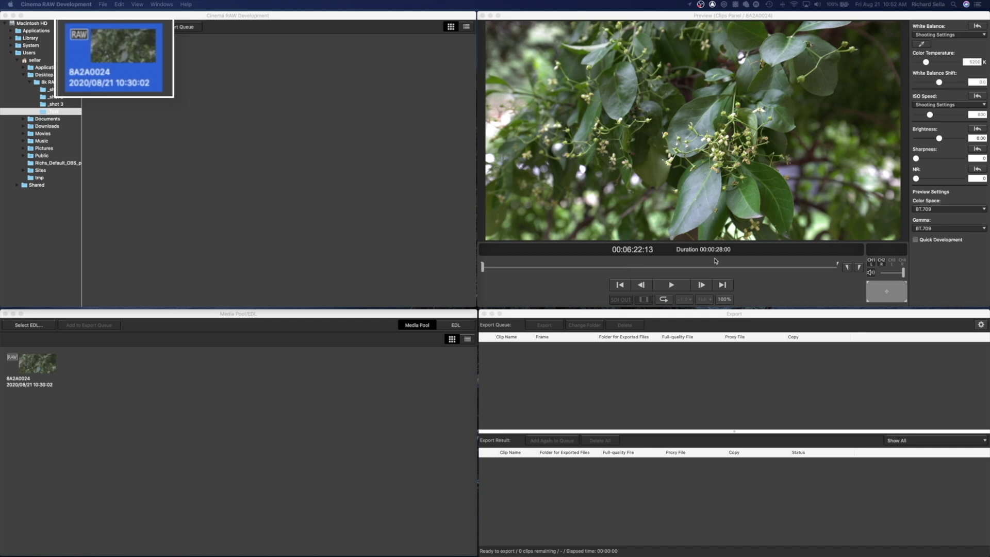
# Play the 8A2A0024 preview, then stop it so the development controls unlock
pyautogui.click(677, 287)
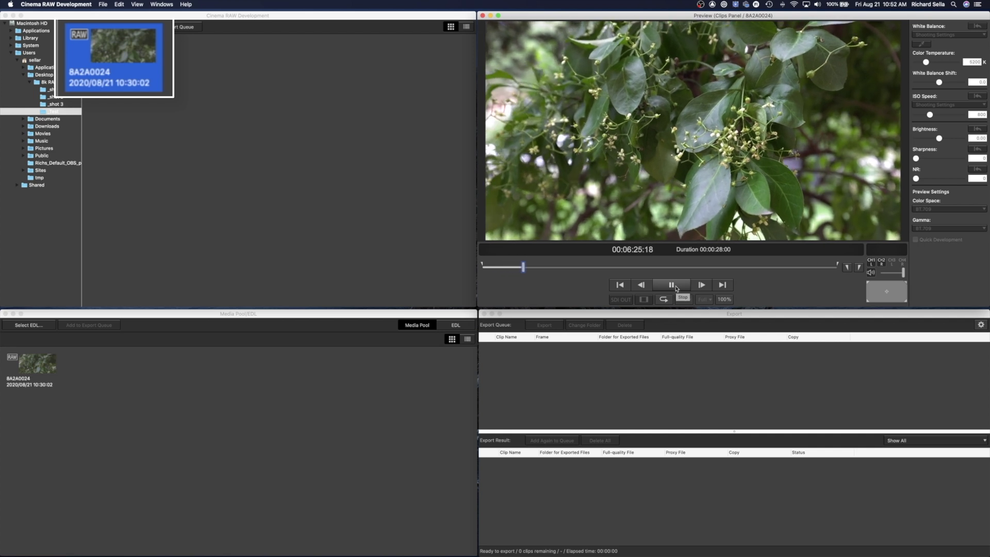
pyautogui.click(671, 285)
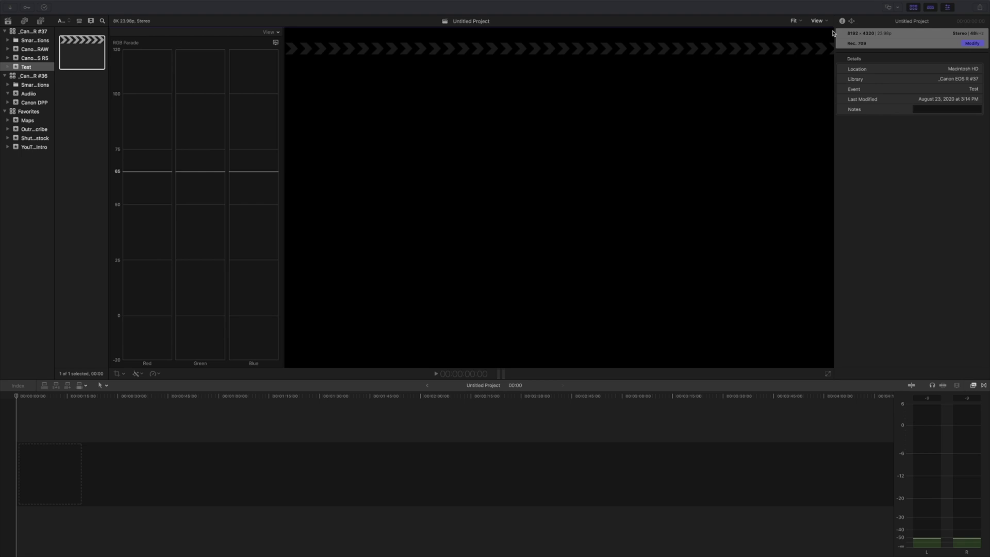
pyautogui.click(818, 21)
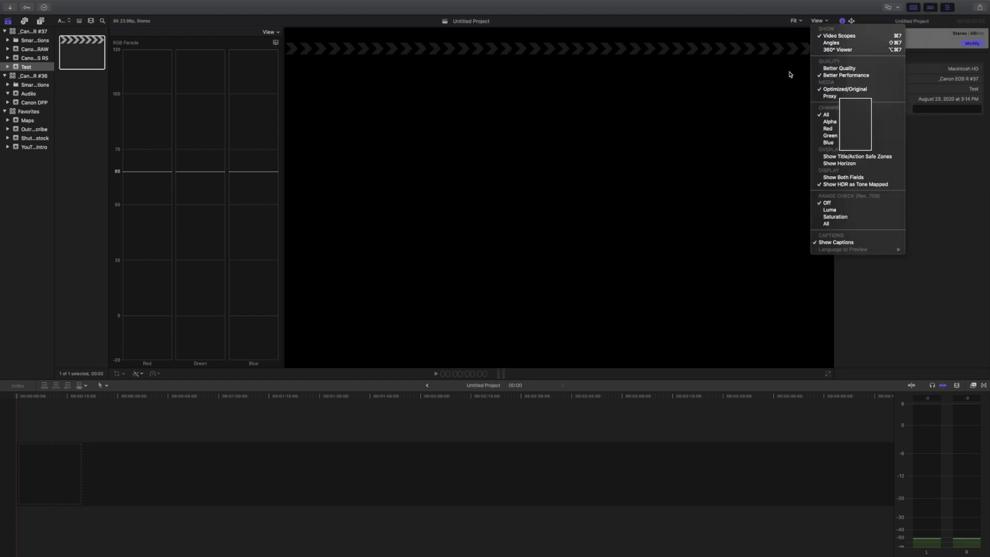
pyautogui.click(38, 4)
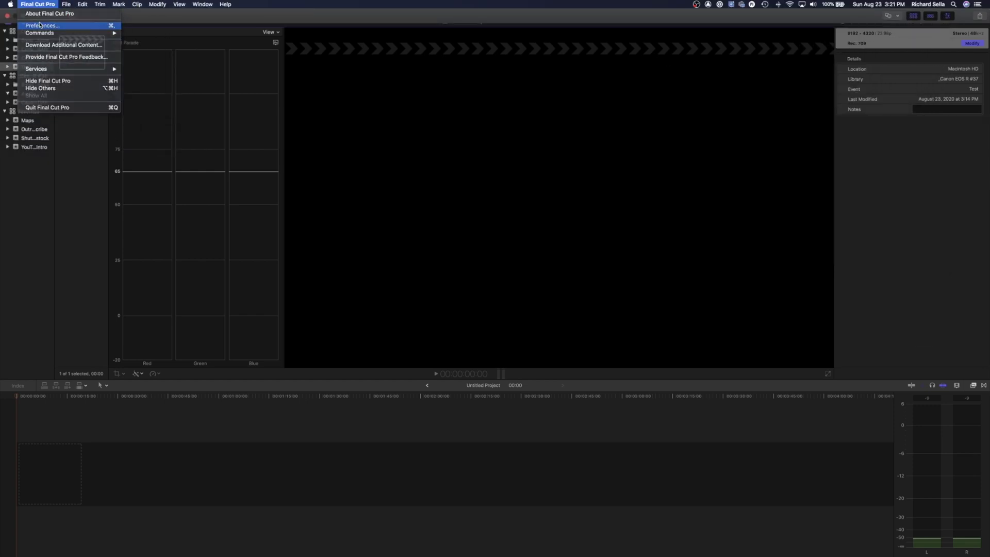
pyautogui.click(26, 29)
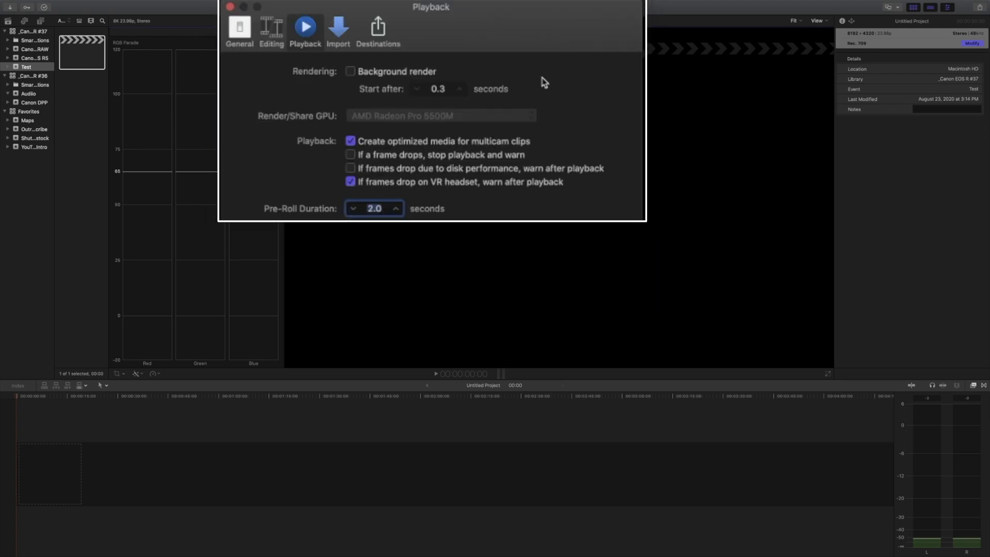
pyautogui.click(353, 75)
pyautogui.click(351, 73)
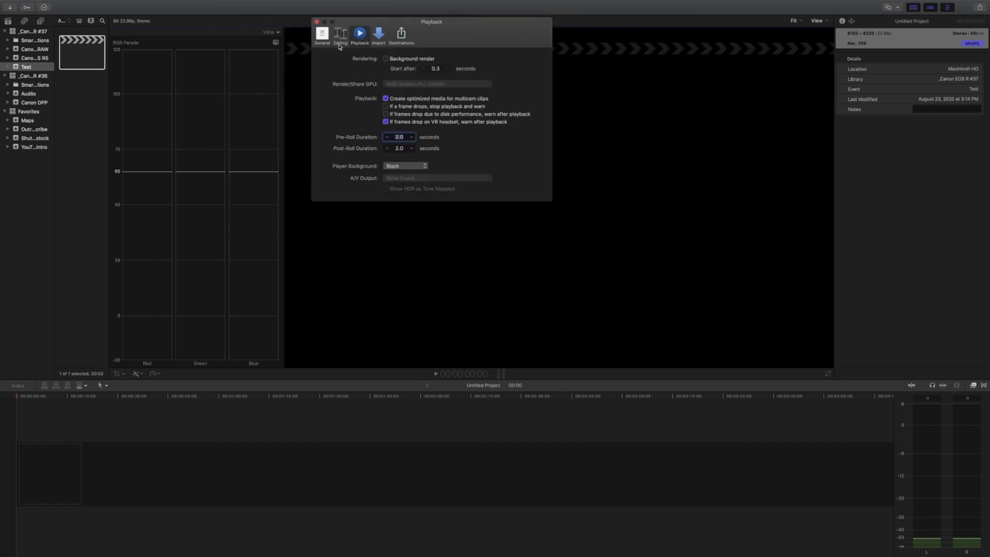
pyautogui.click(317, 22)
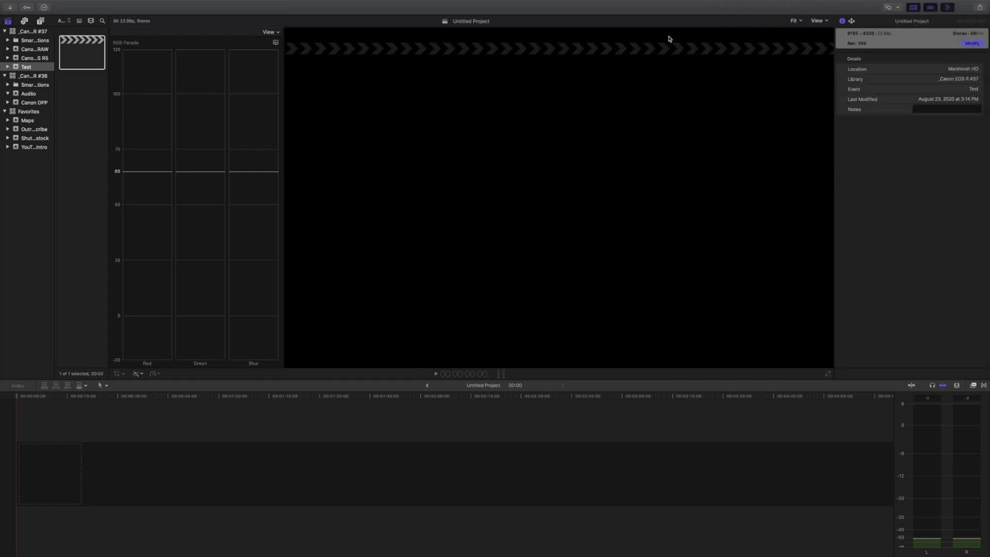
pyautogui.click(10, 8)
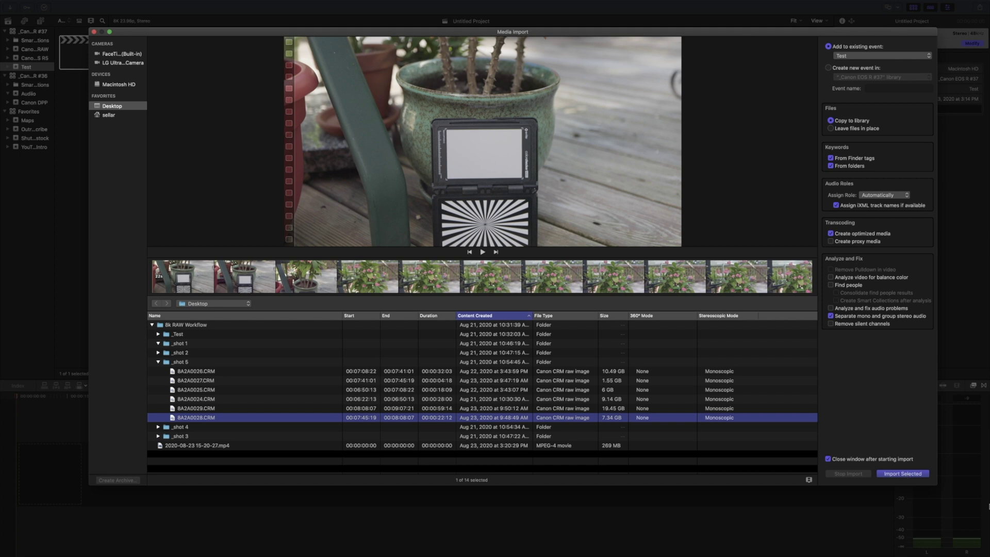
# Import 8A2A0028.CRM, fit it to the timeline, and lower its audio volume
pyautogui.click(902, 473)
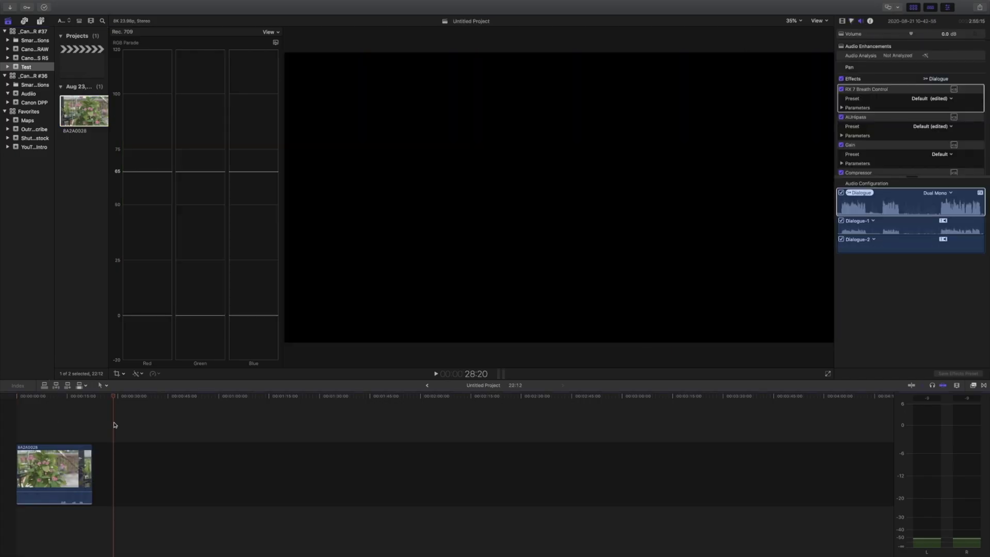
pyautogui.hotkey('shift', 'z')
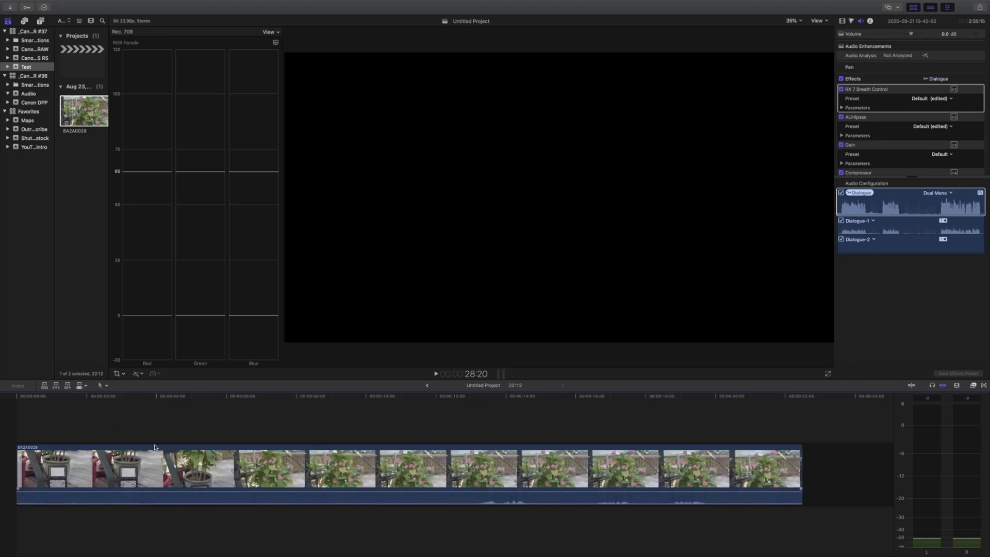
pyautogui.moveTo(421, 495); pyautogui.dragTo(425, 516)
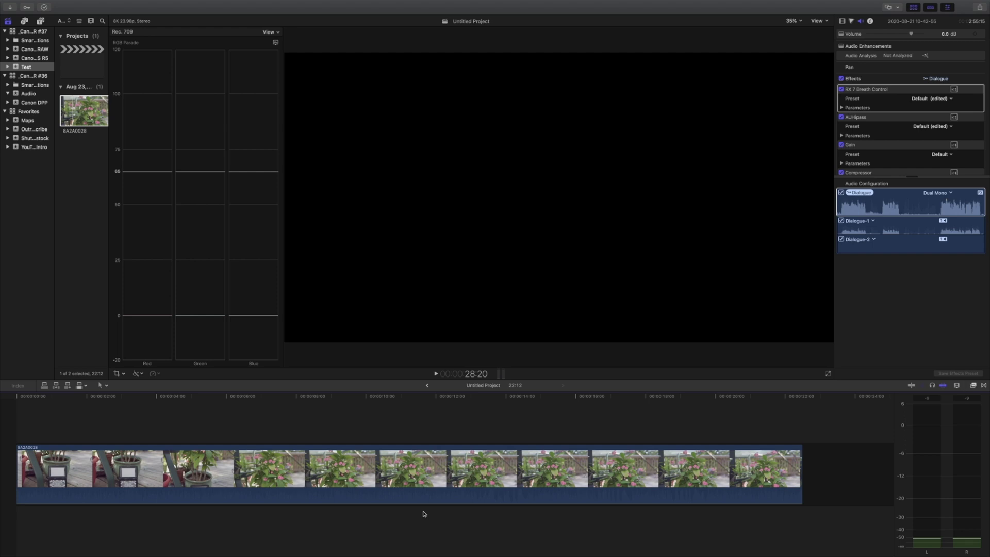
pyautogui.press('super+5')
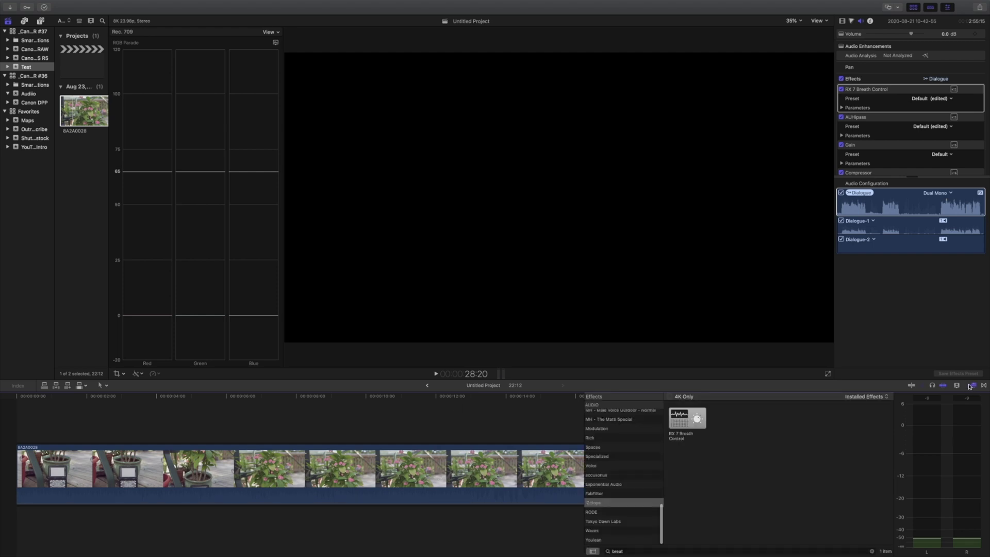
# Apply the custom video preset from All Video & Audio effects to clip 8A2A0028
pyautogui.scroll(10, 612, 422)
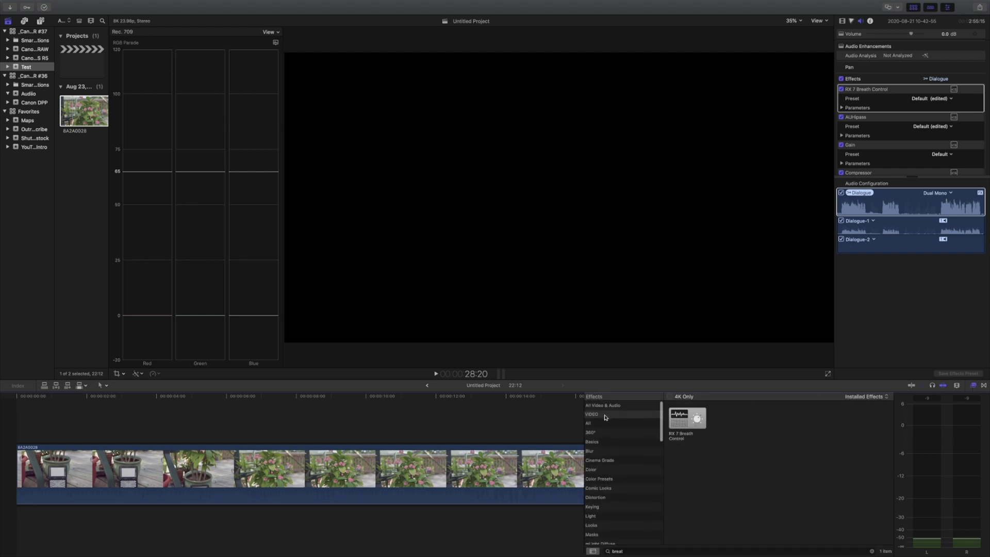
pyautogui.click(601, 406)
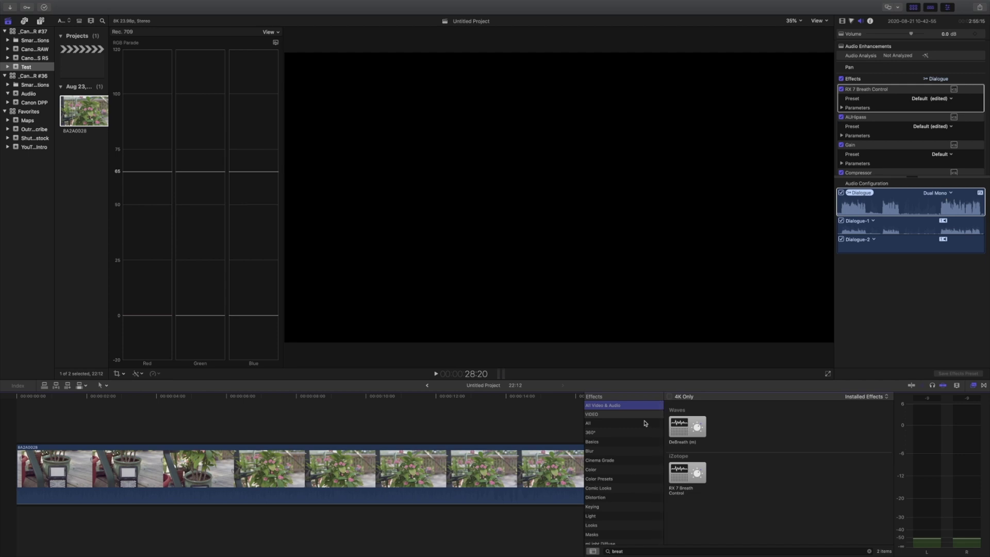
pyautogui.click(630, 550)
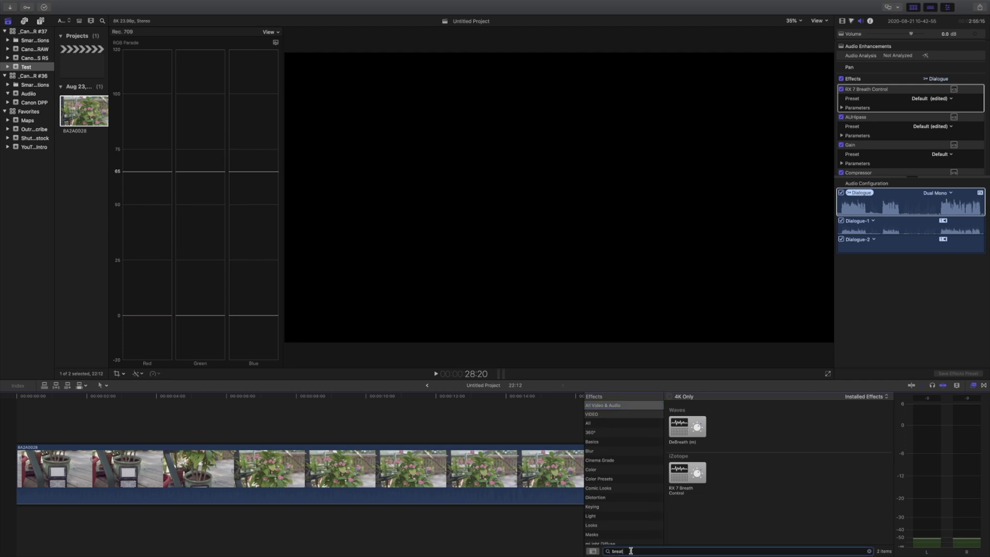
pyautogui.write('bre')
pyautogui.press('BackSpace')
pyautogui.press('BackSpace')
pyautogui.press('BackSpace')
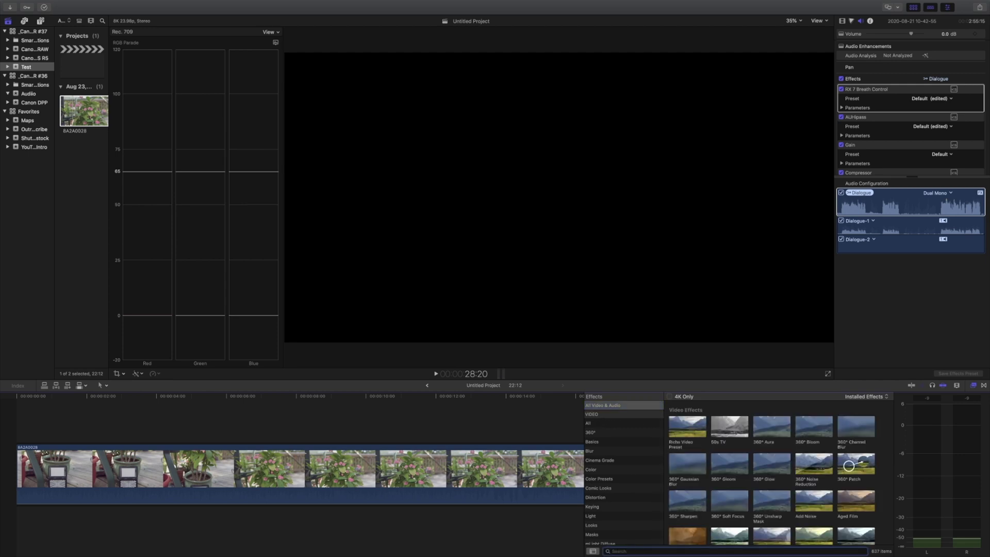
pyautogui.moveTo(686, 430); pyautogui.dragTo(457, 473)
pyautogui.press('super+5')
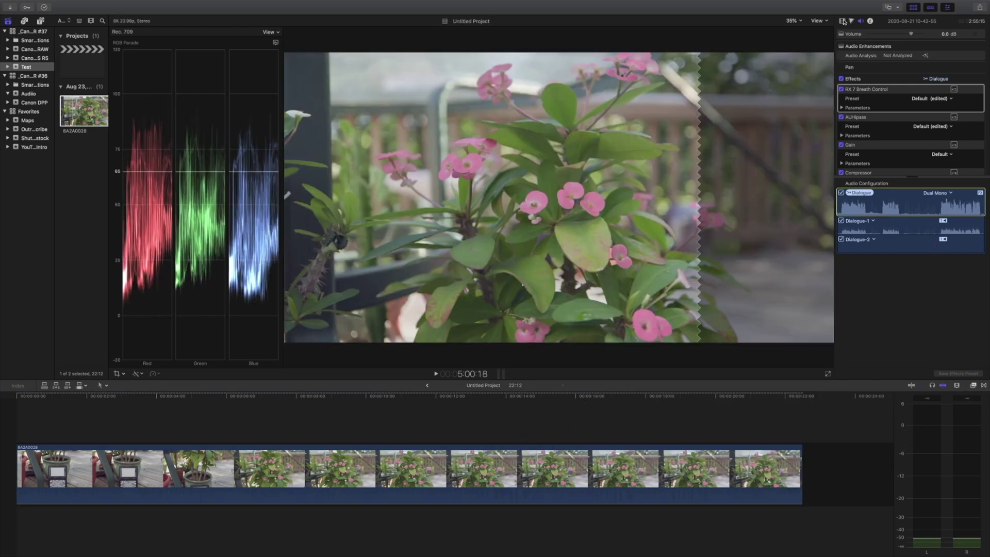
pyautogui.click(842, 22)
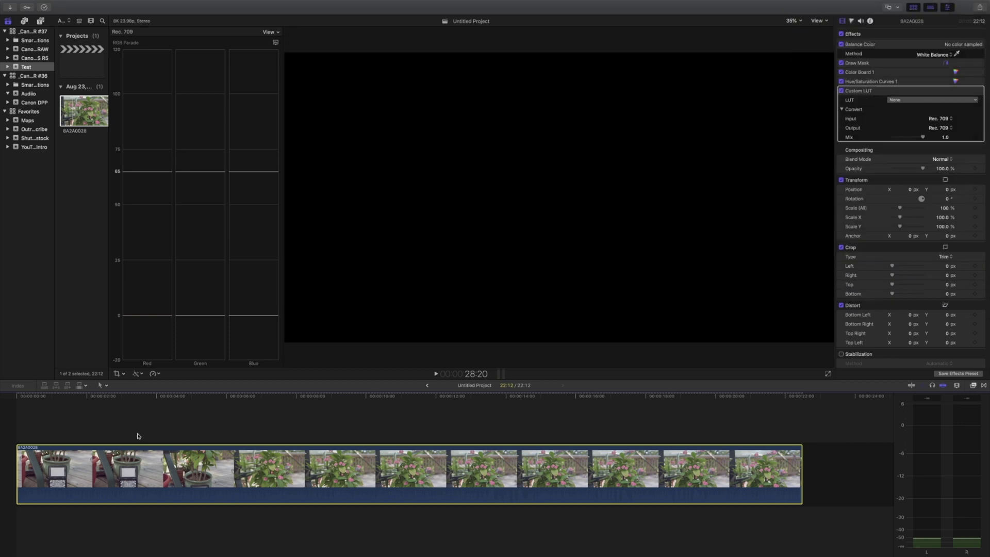
# Draw a four-point Draw Mask shape around the gray card in the viewer
pyautogui.click(42, 398)
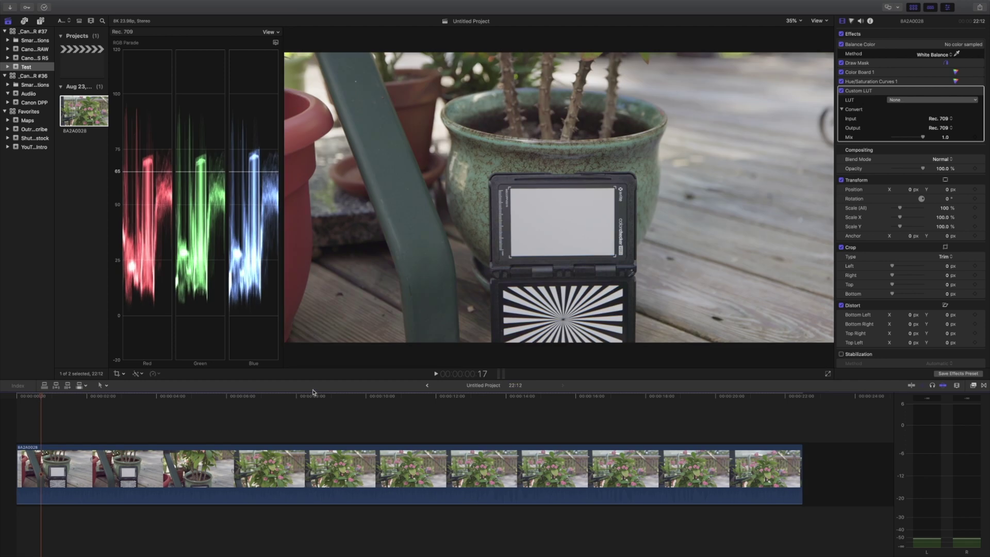
pyautogui.click(124, 374)
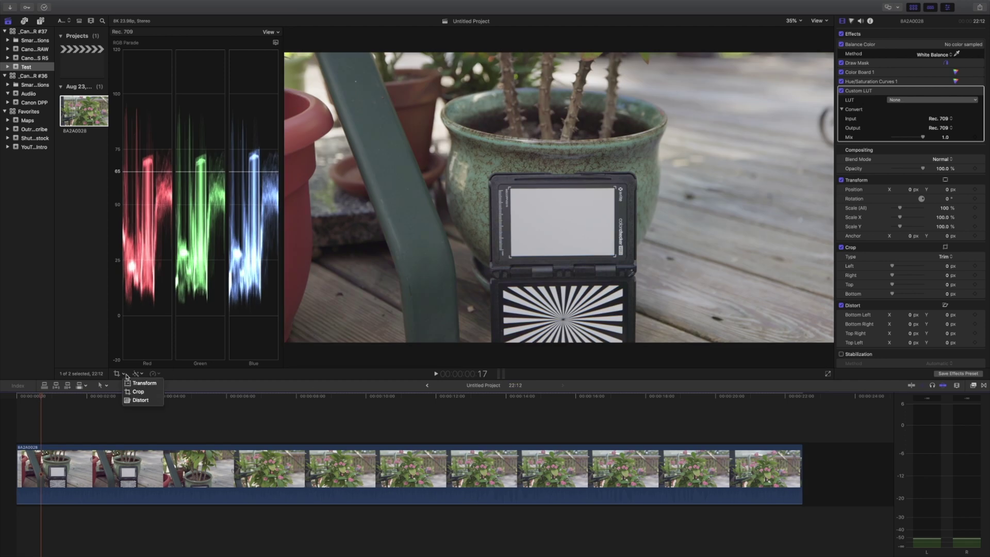
pyautogui.click(349, 410)
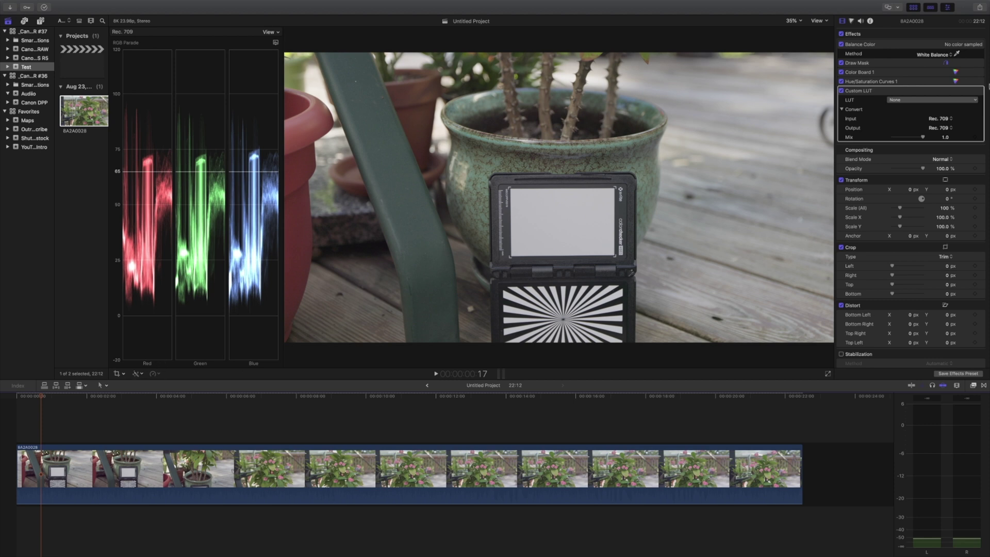
pyautogui.click(891, 64)
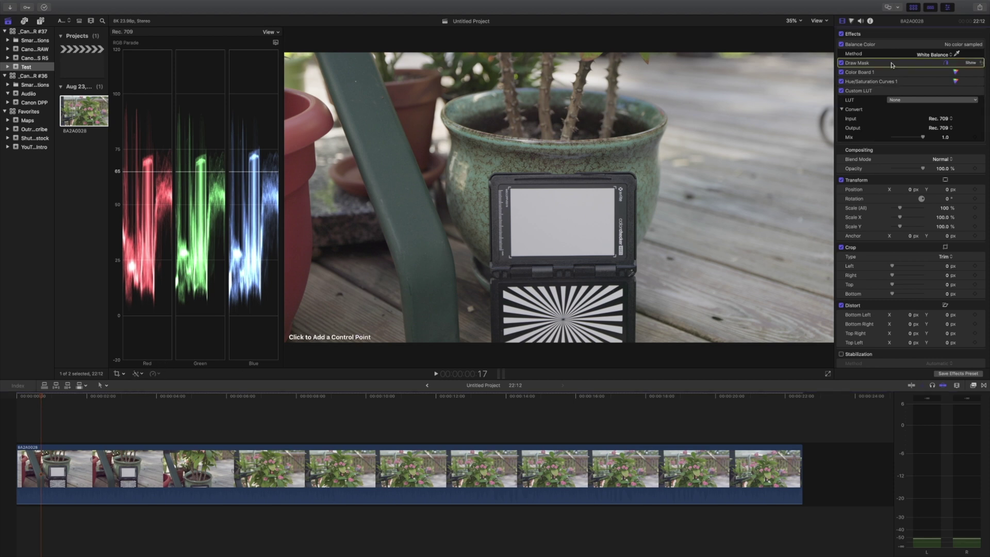
pyautogui.click(523, 197)
pyautogui.click(606, 197)
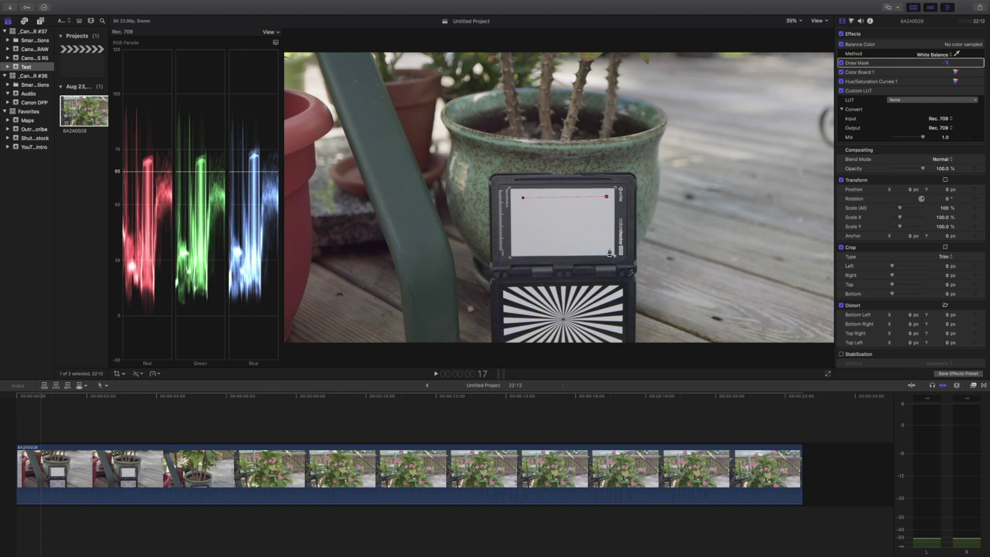
pyautogui.click(609, 248)
pyautogui.click(522, 248)
pyautogui.click(523, 198)
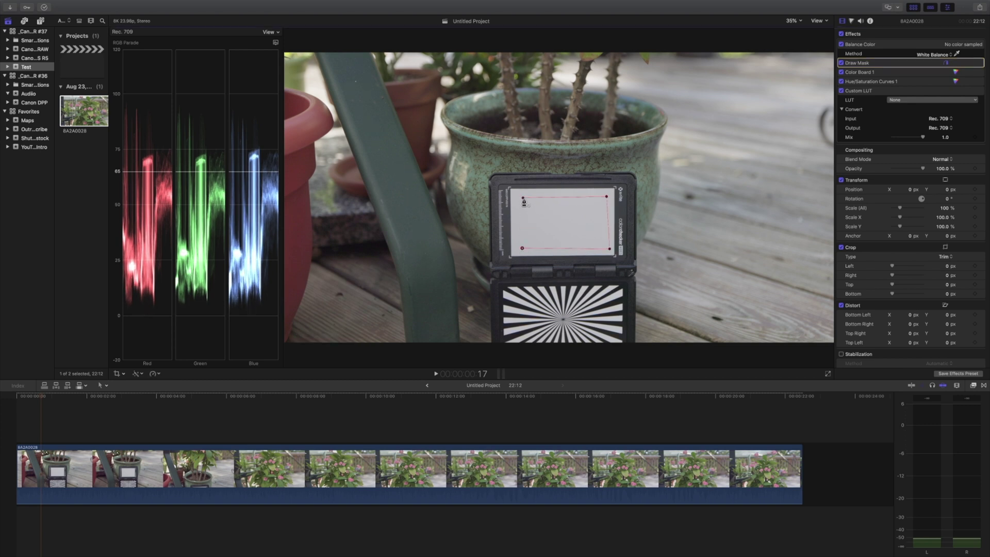
# Switch the scope display from RGB Parade to Vectorscope
pyautogui.click(270, 33)
pyautogui.click(275, 43)
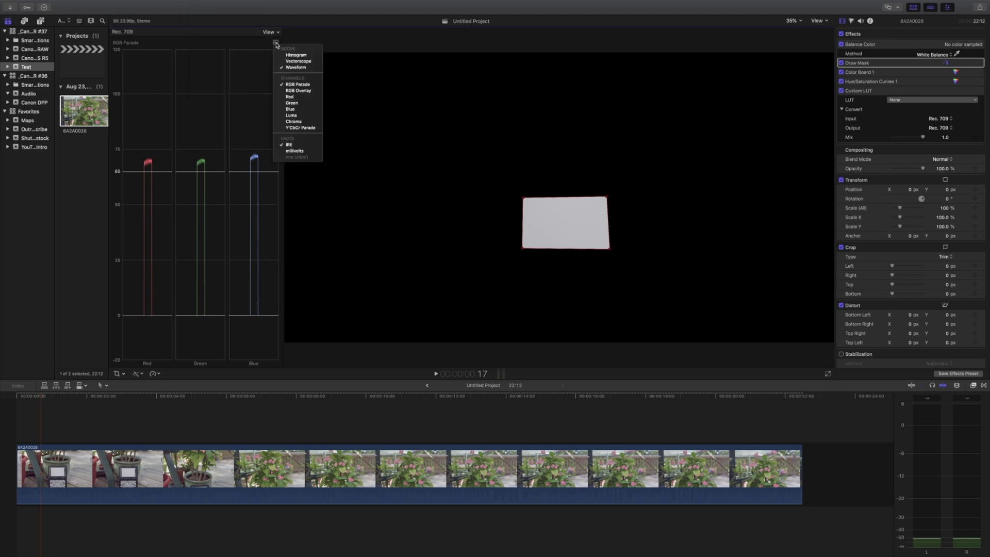
pyautogui.click(297, 60)
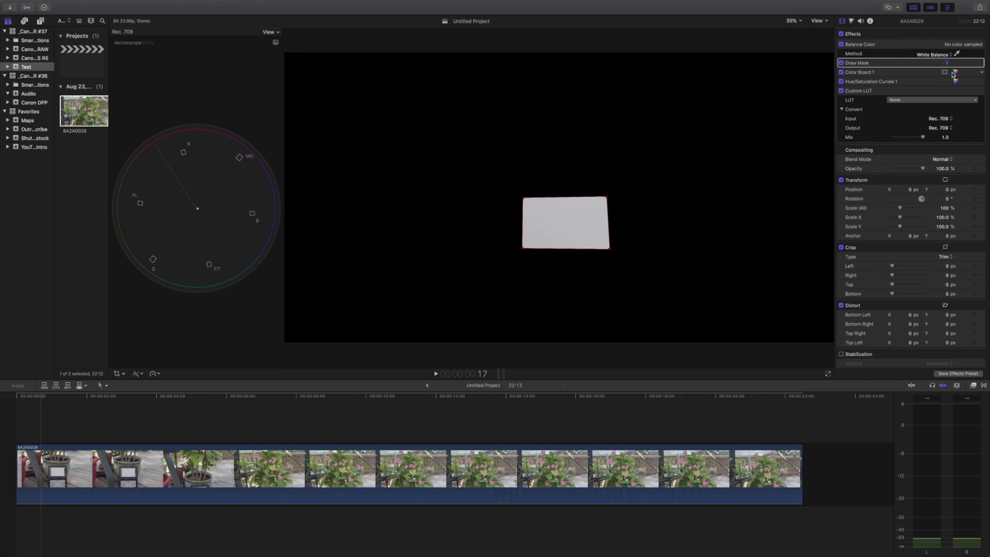
# Sample the white card with Balance Color's White Balance eyedropper, then untick Draw Mask
pyautogui.click(931, 45)
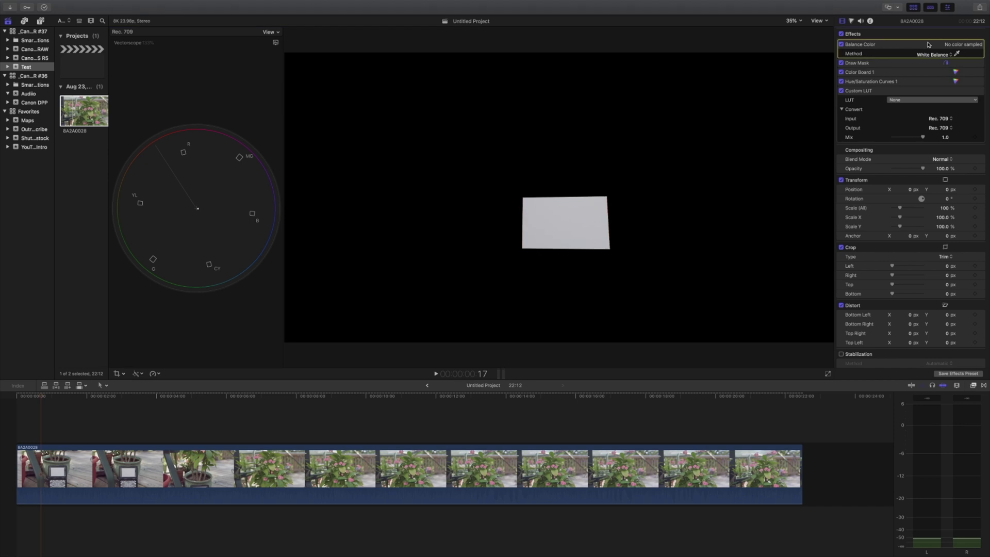
pyautogui.click(956, 53)
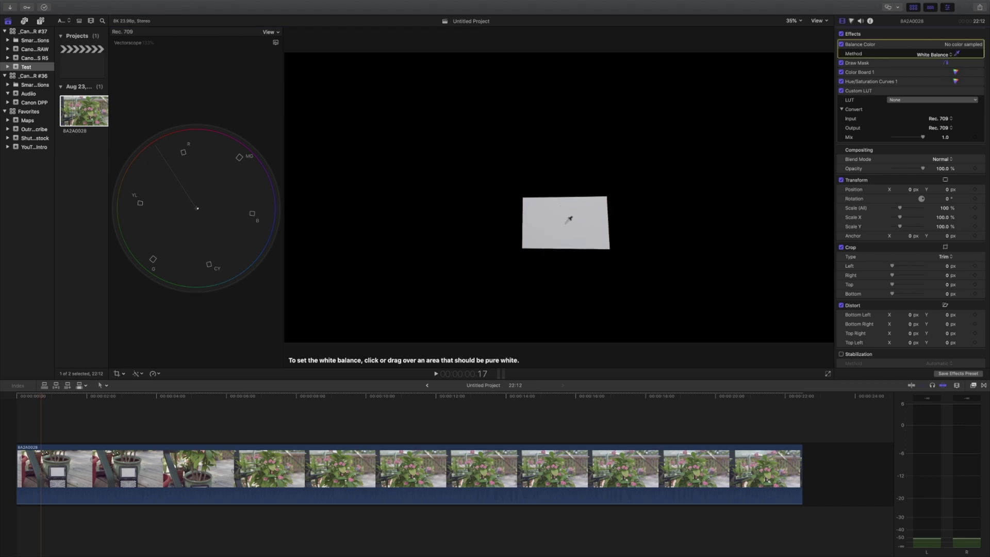
pyautogui.click(549, 219)
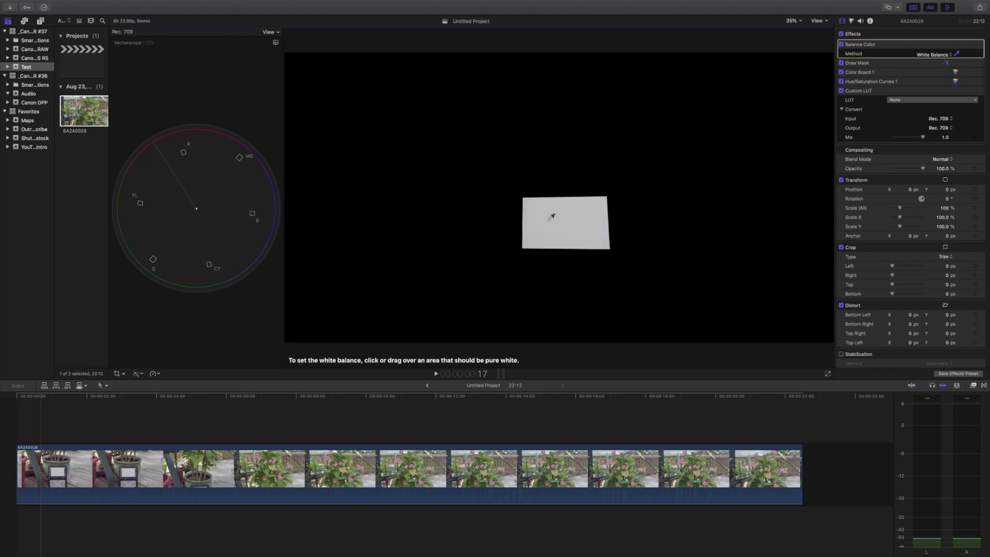
pyautogui.click(841, 63)
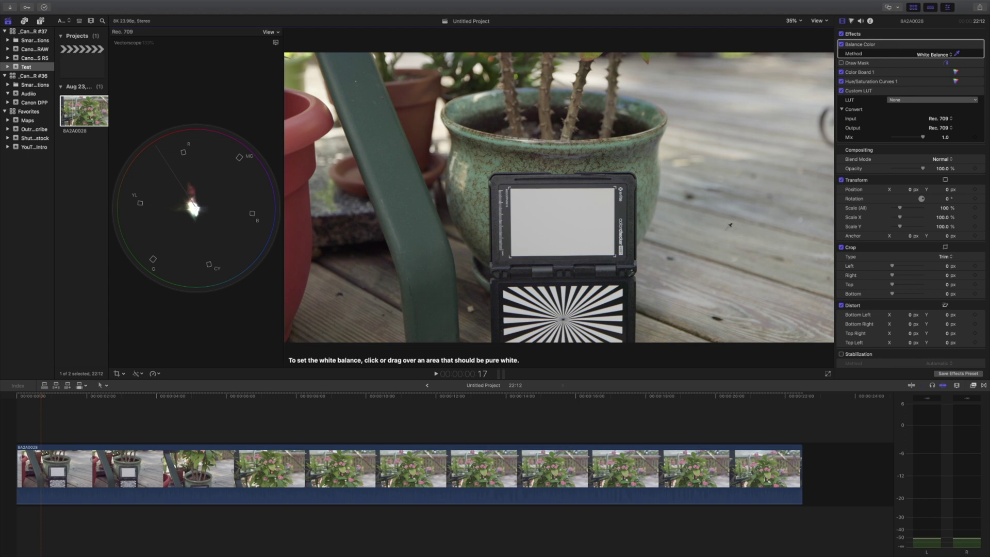
pyautogui.click(950, 101)
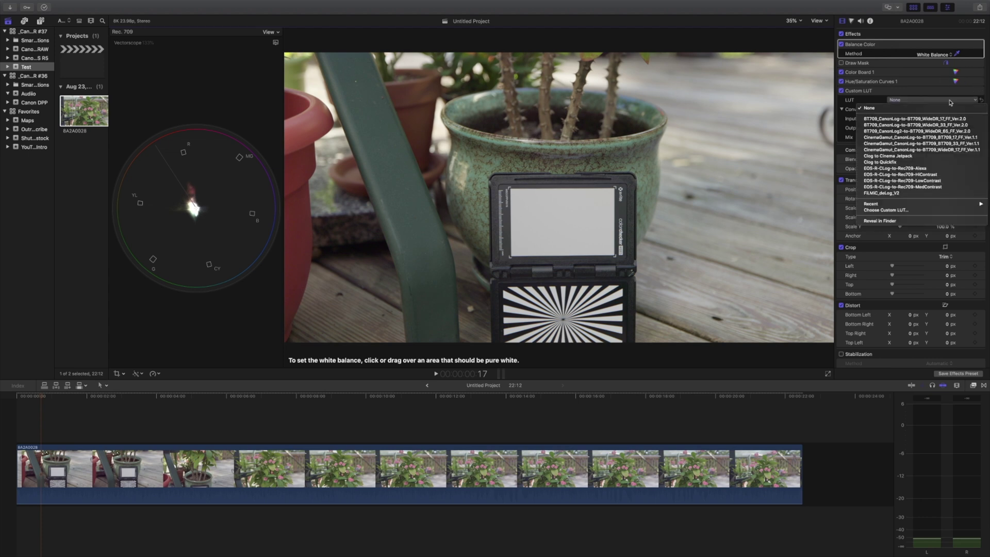
# Load BT709_CanonLog2-to-BT709_WideDR_33_FF_Ver.2.0 .cube file as the clip's Custom LUT
pyautogui.moveTo(939, 205)
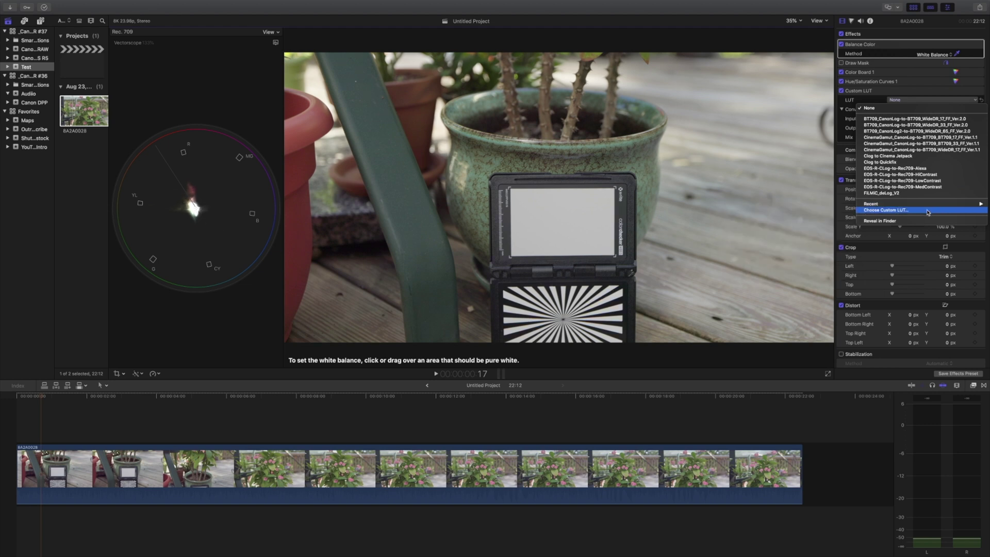
pyautogui.click(824, 206)
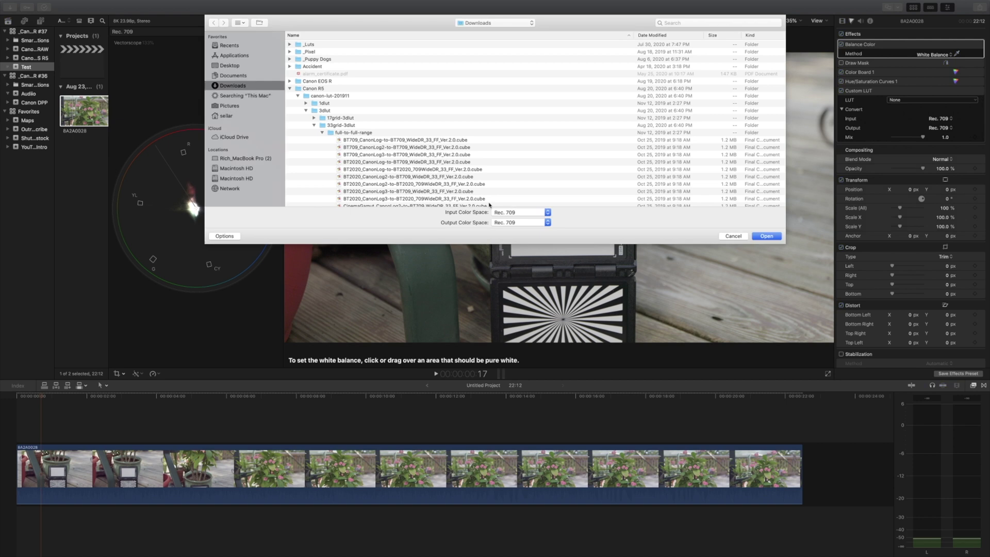
pyautogui.scroll(-2, 389, 153)
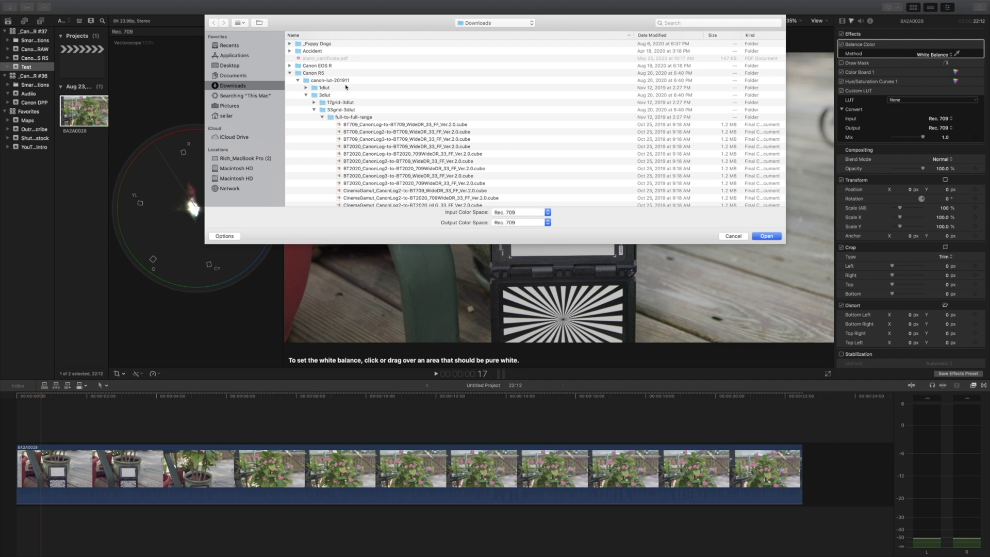
pyautogui.scroll(-6, 360, 114)
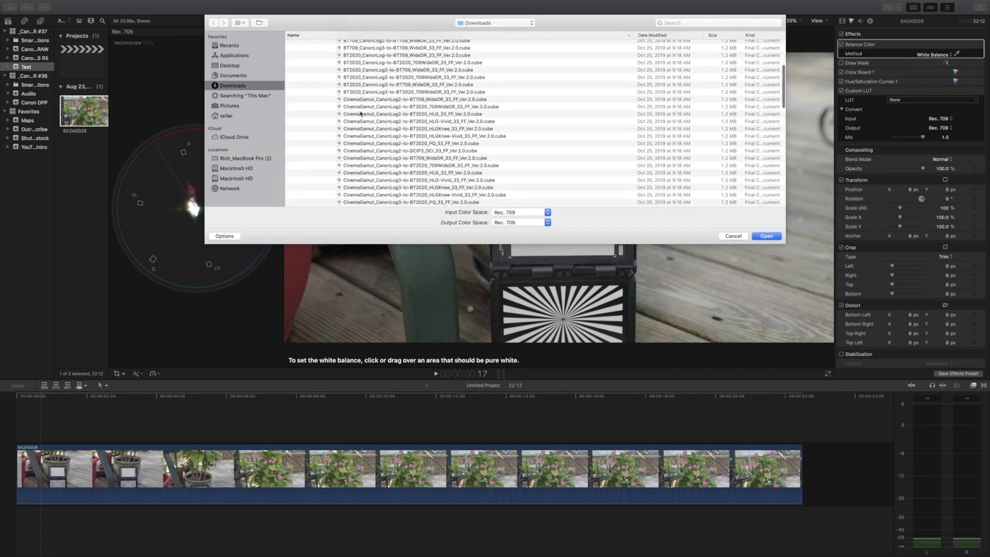
pyautogui.scroll(6, 360, 114)
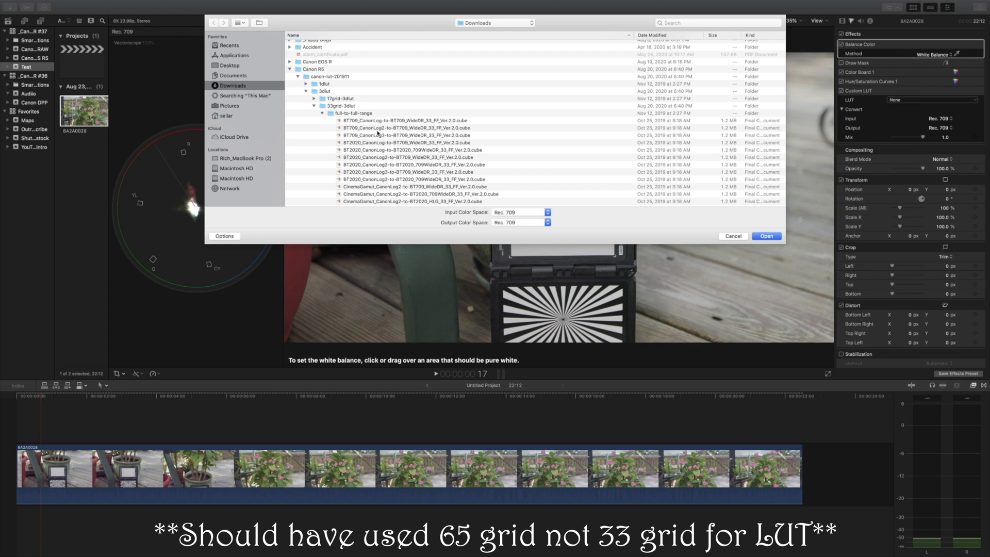
pyautogui.click(376, 130)
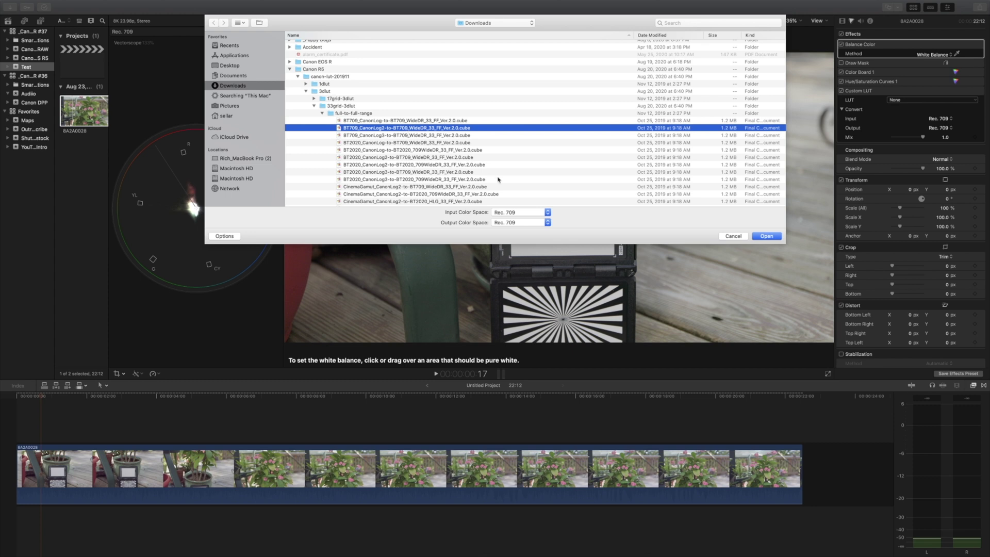
pyautogui.click(766, 236)
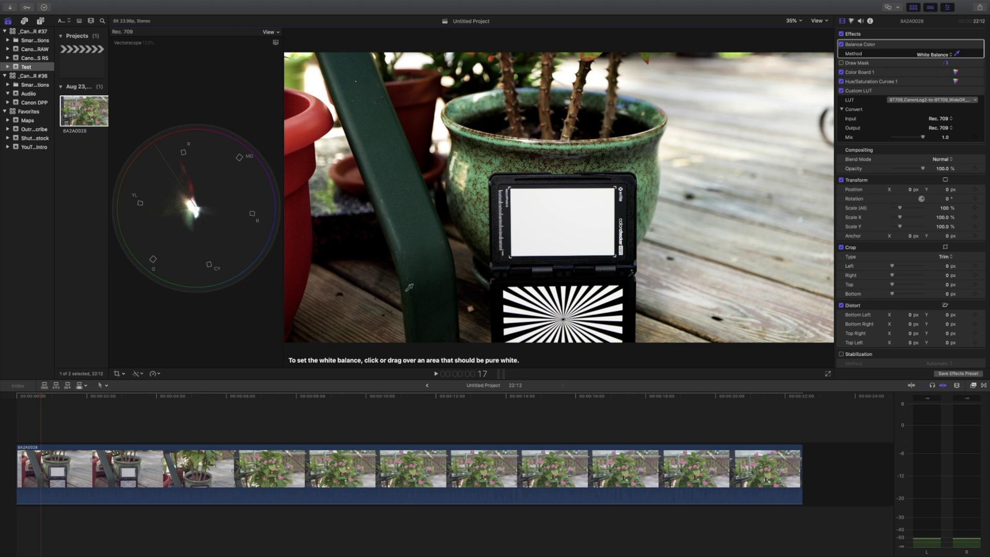
# On the flowers frame, raise Color Board 1's master saturation to about 28%
pyautogui.click(280, 433)
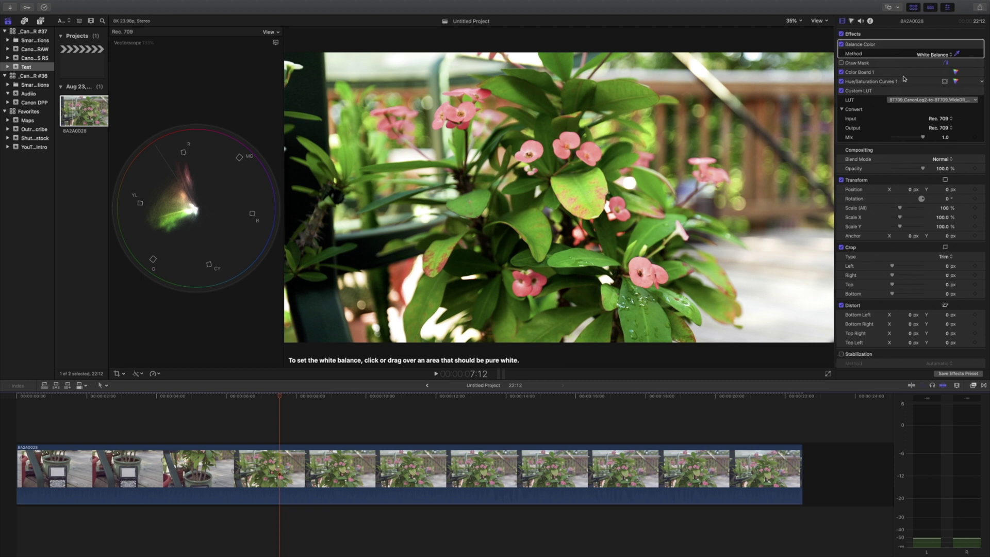
pyautogui.click(955, 73)
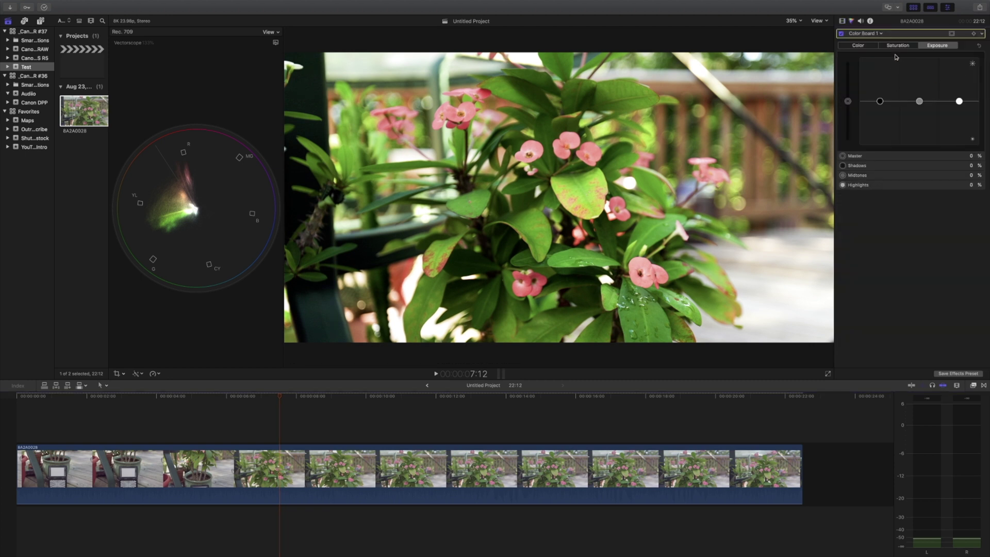
pyautogui.click(897, 47)
pyautogui.moveTo(847, 102); pyautogui.dragTo(849, 90)
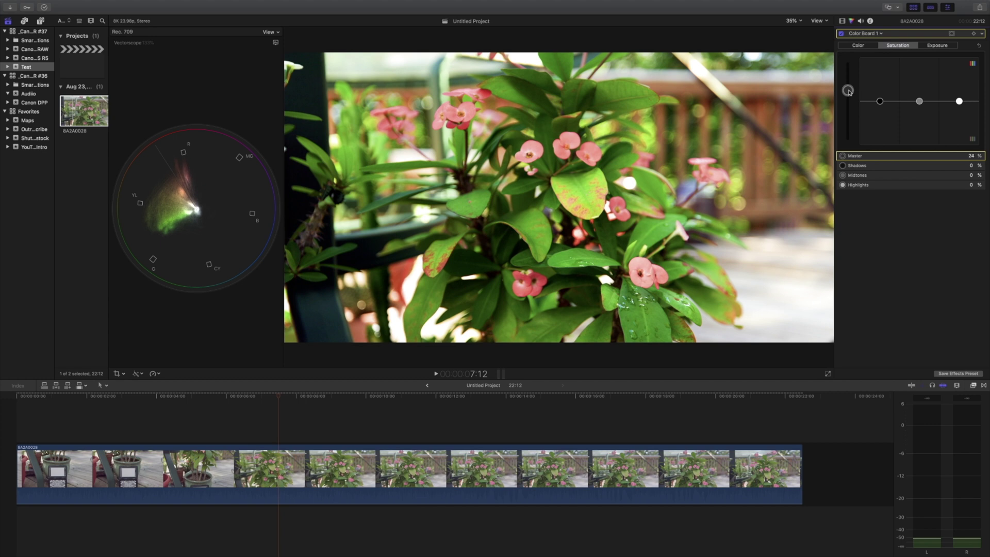
# With the scope on RGB Parade, darken exposure: shadows -7%, midtones -15%, highlights -19%
pyautogui.click(937, 47)
pyautogui.click(276, 44)
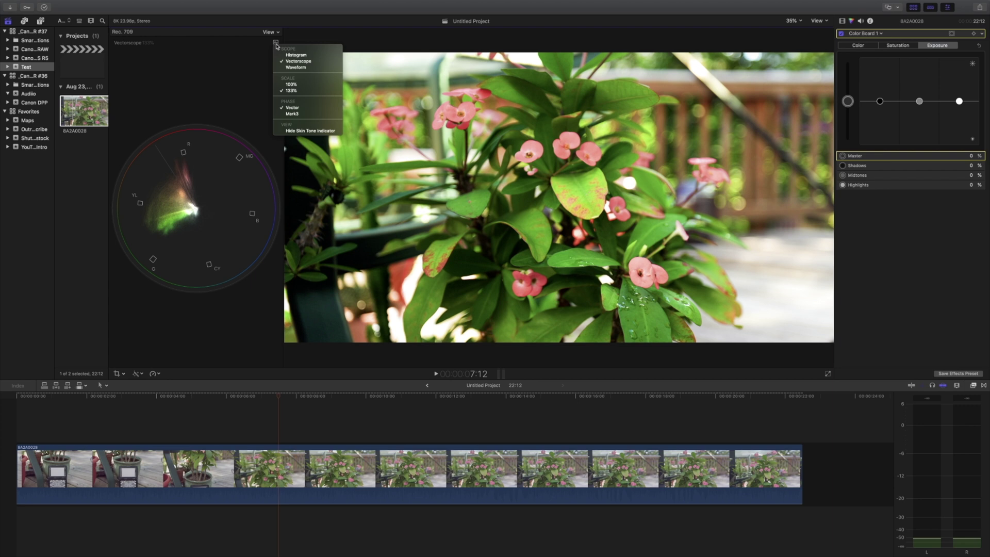
pyautogui.click(287, 68)
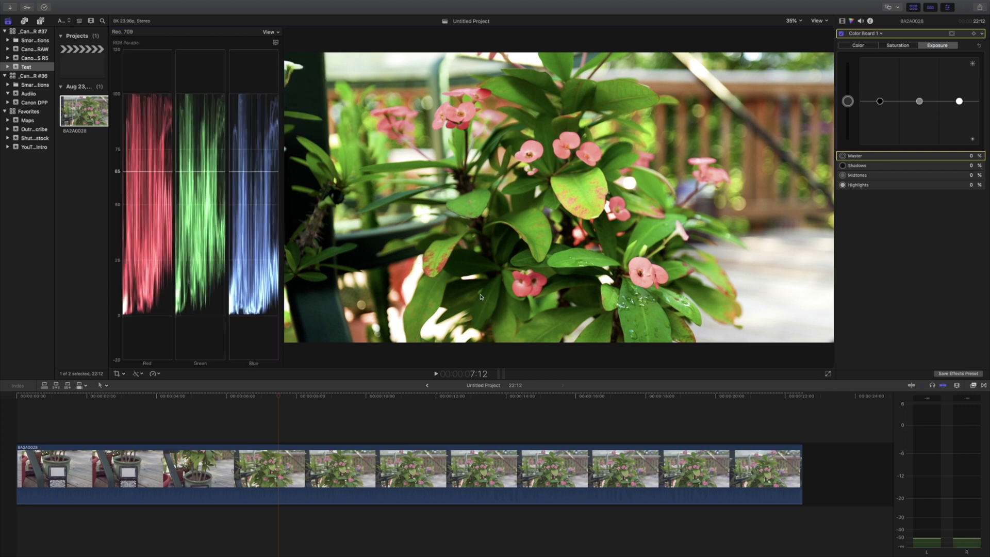
pyautogui.moveTo(879, 106); pyautogui.dragTo(958, 110)
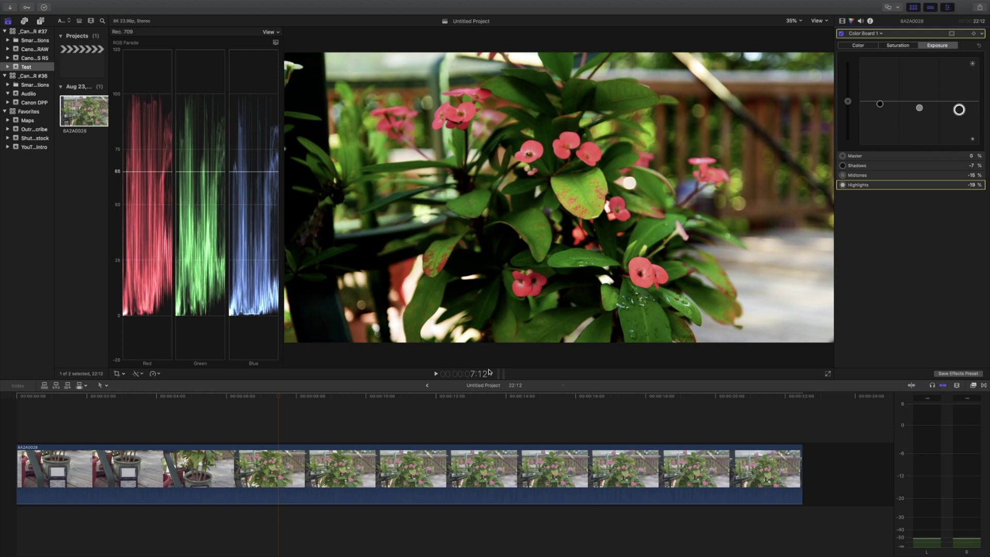
pyautogui.click(339, 426)
pyautogui.press('space')
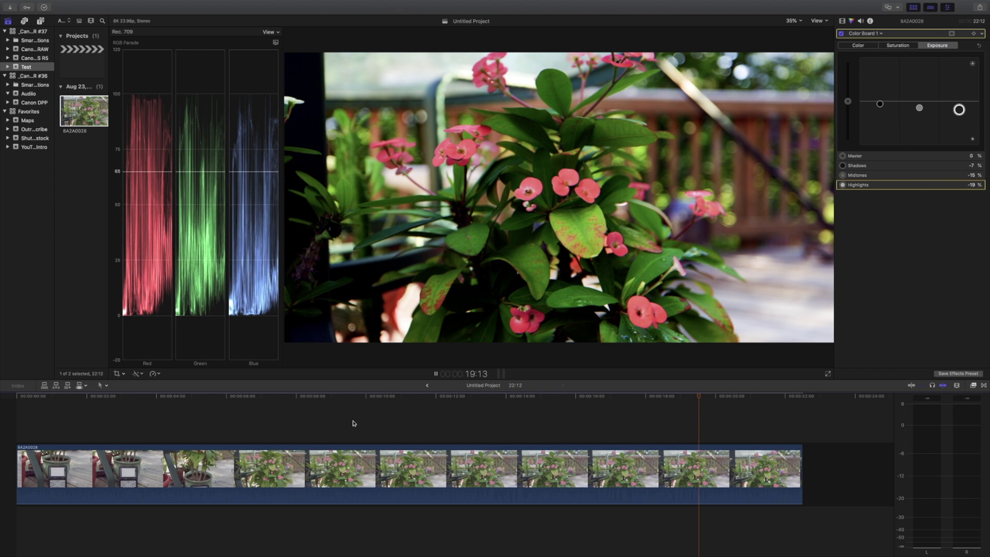
pyautogui.click(166, 428)
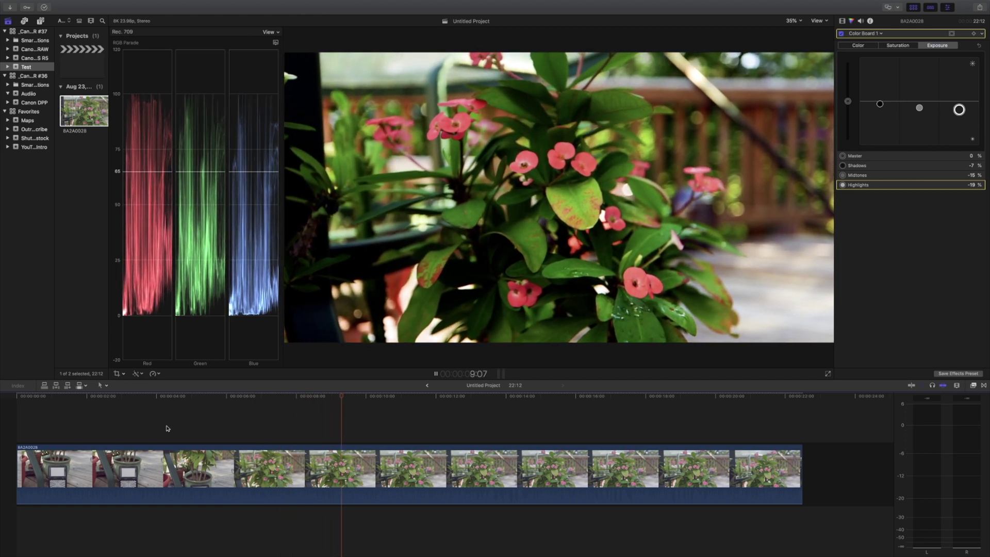
pyautogui.press('space')
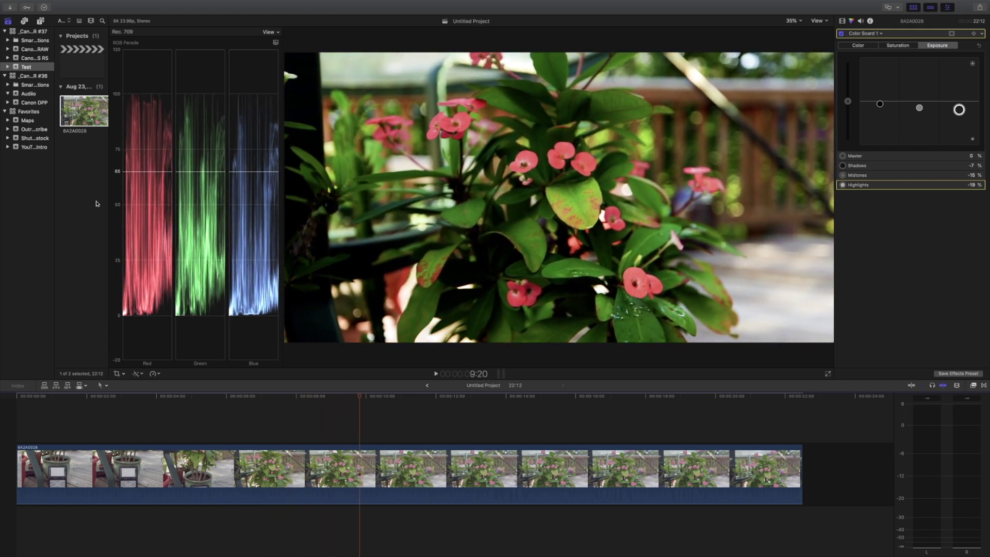